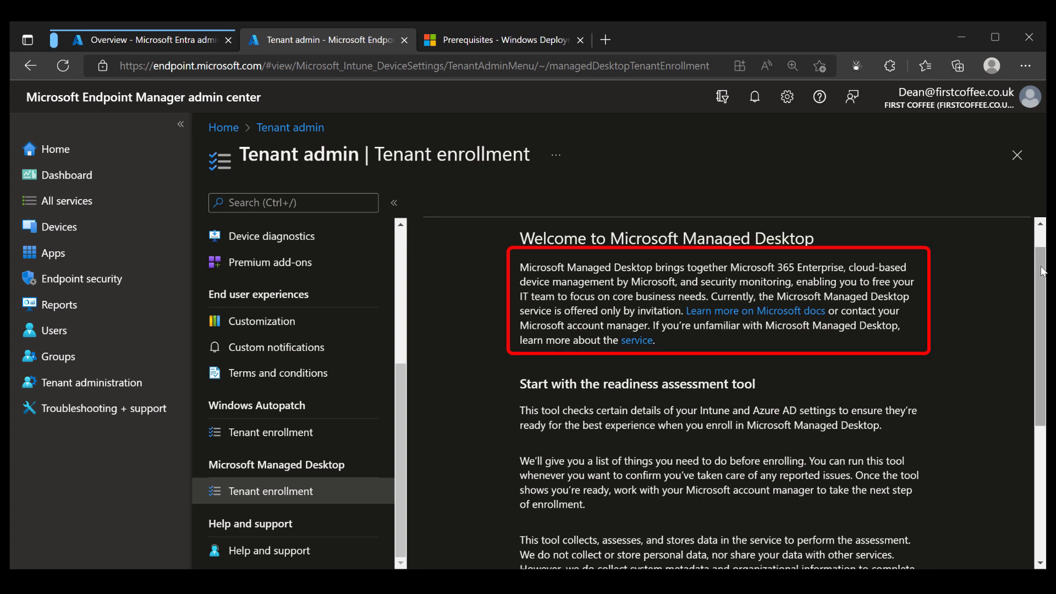
Allow Microsoft to assess and store readiness results for Windows Autopatch and agree to run the readiness assessment
left_click_drag(1043, 271, 1043, 321)
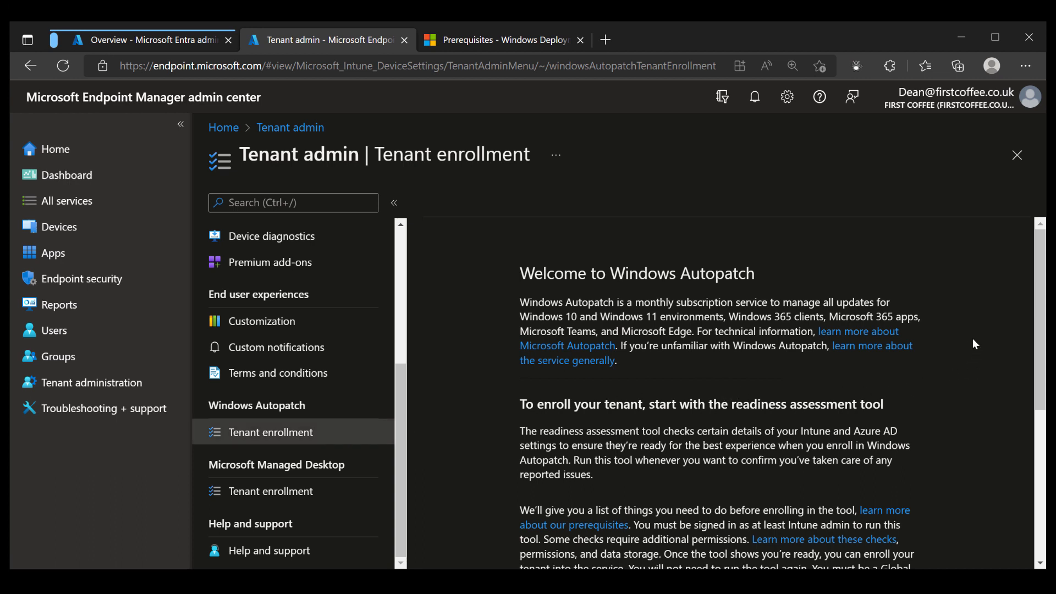
scroll(1041, 346, "down", 2)
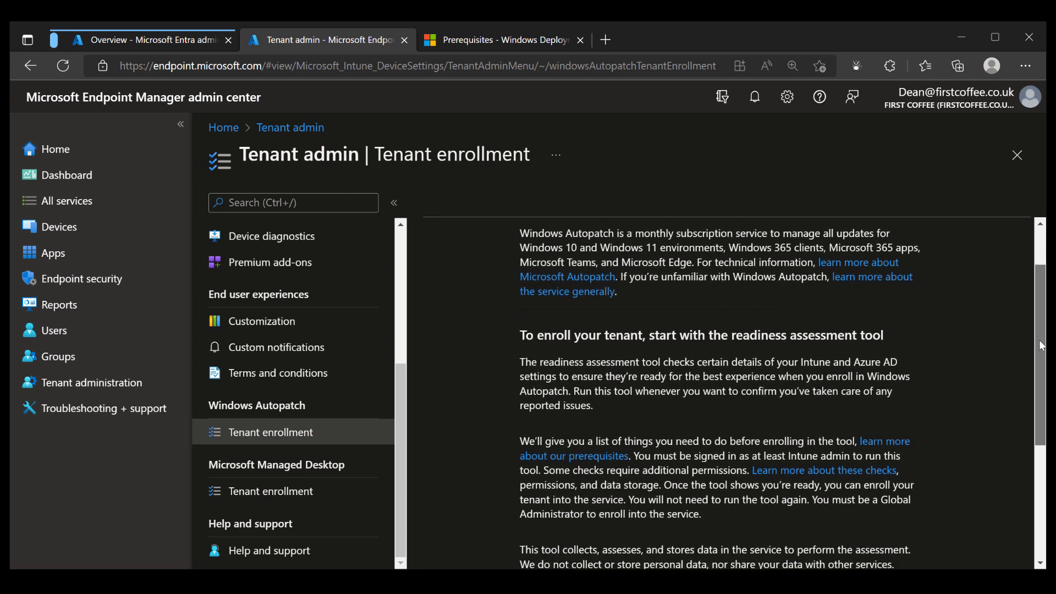
scroll(1041, 349, "down", 1)
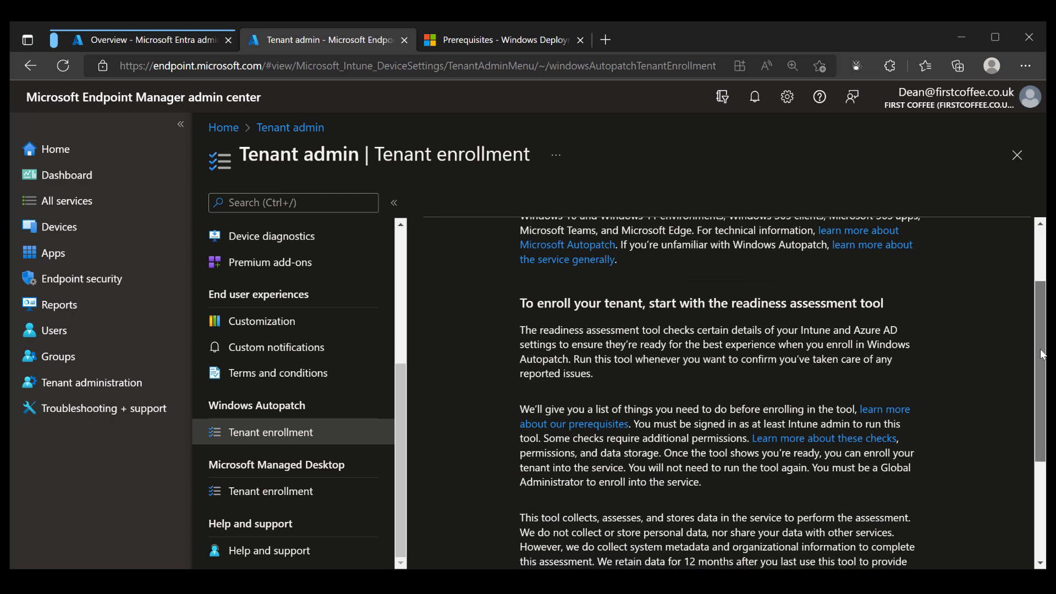
scroll(1043, 355, "down", 1)
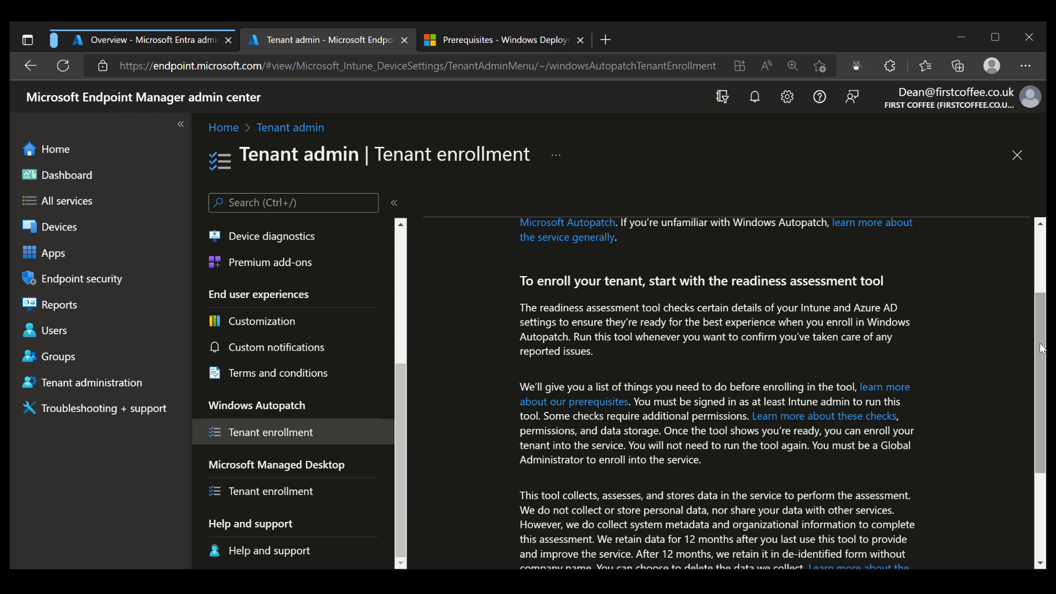
scroll(1041, 348, "down", 3)
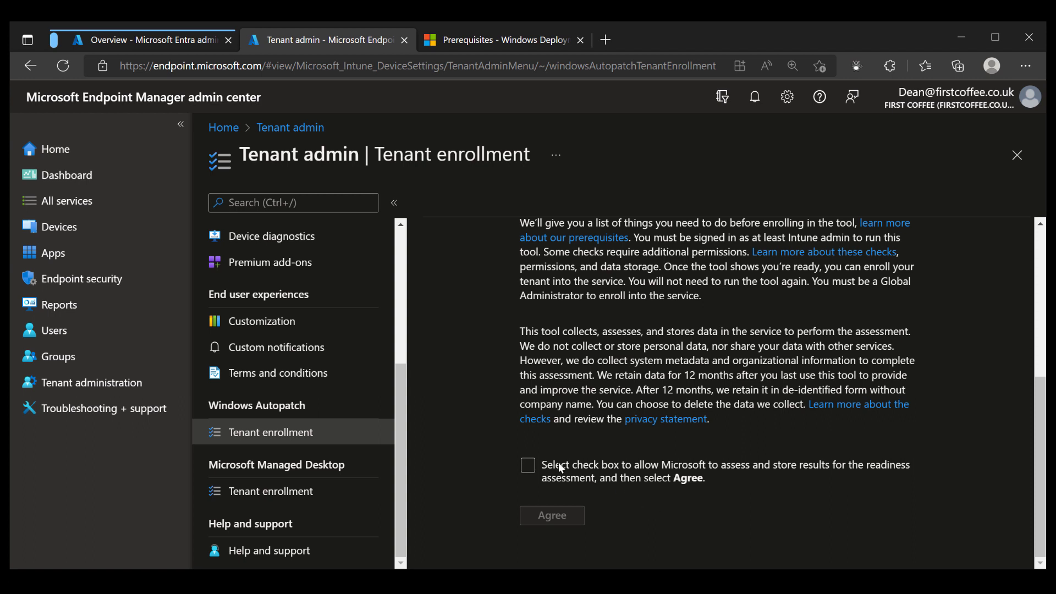
left_click(528, 465)
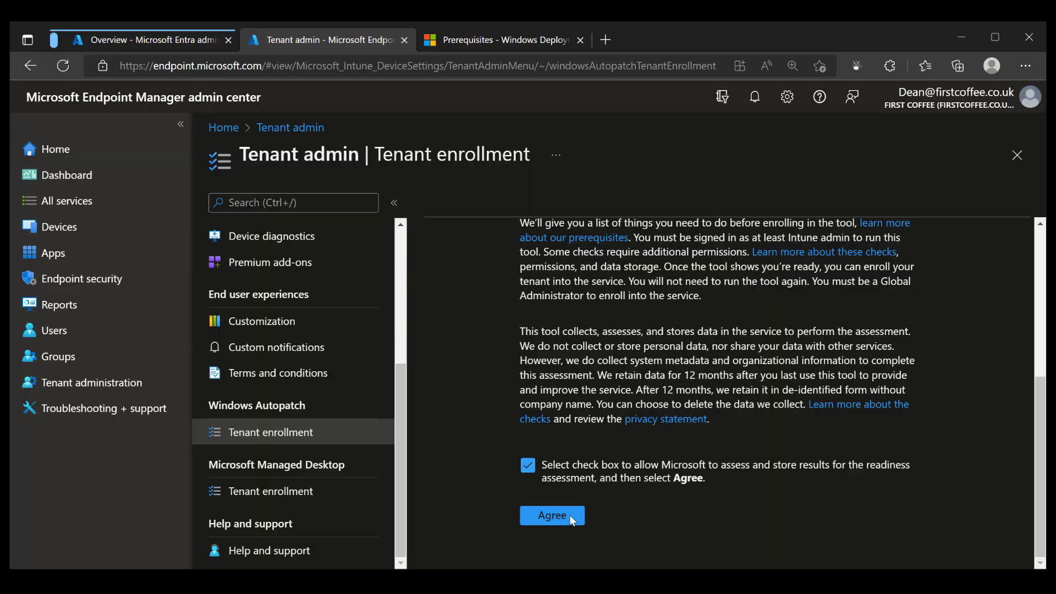
left_click(555, 515)
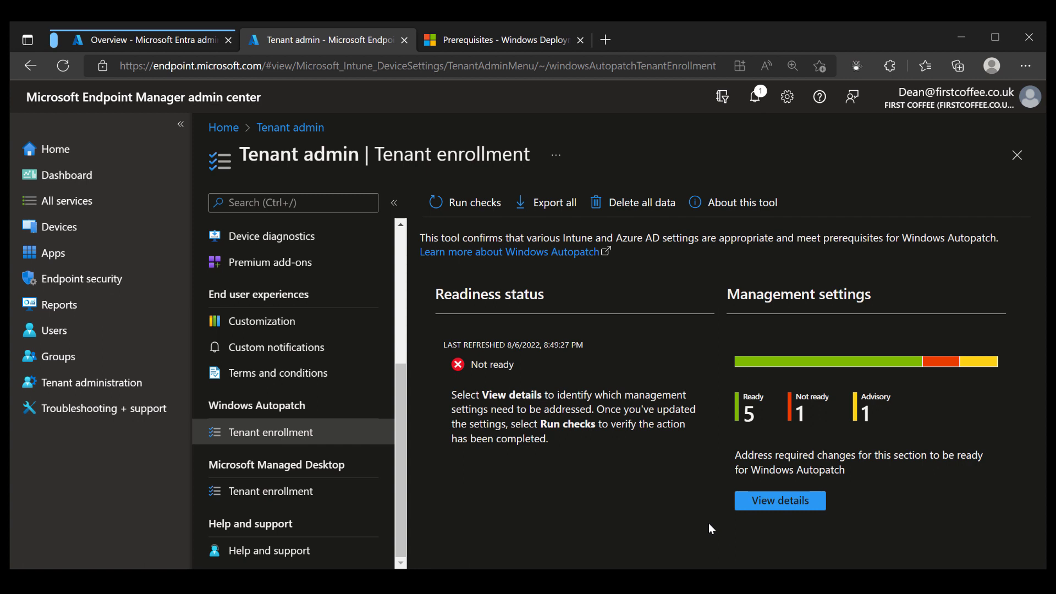
Open the management settings check details and review the documentation on fixing issues found by the Readiness assessment tool
left_click(769, 503)
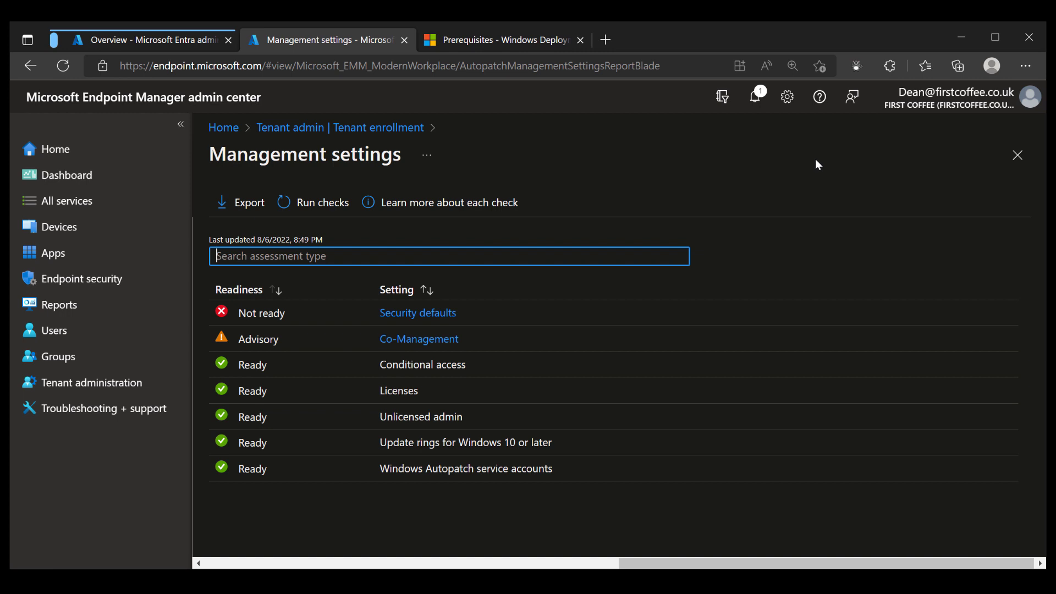
left_click(495, 202)
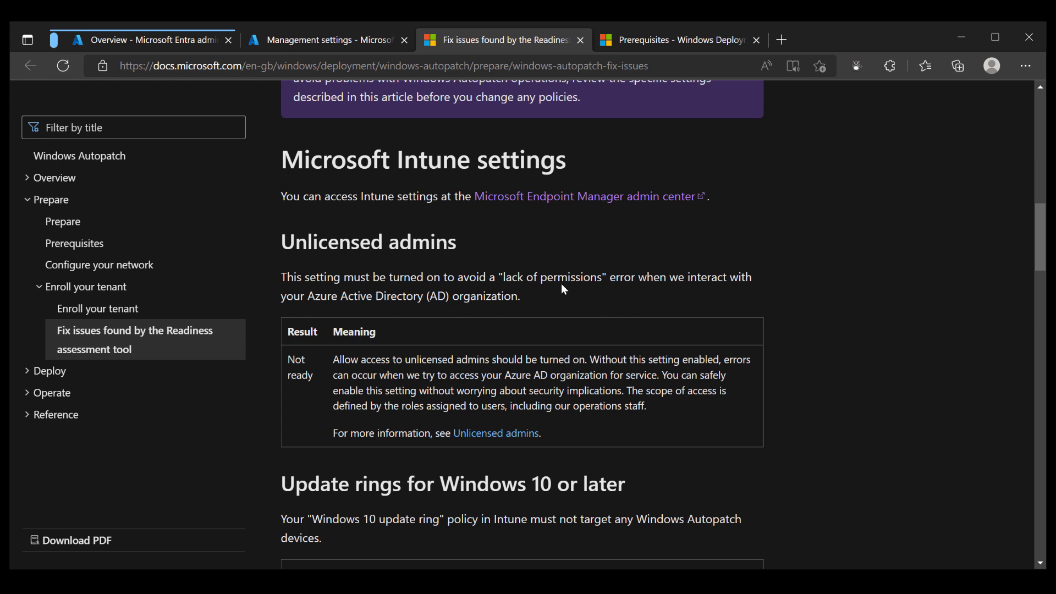
scroll(562, 285, "down", 5)
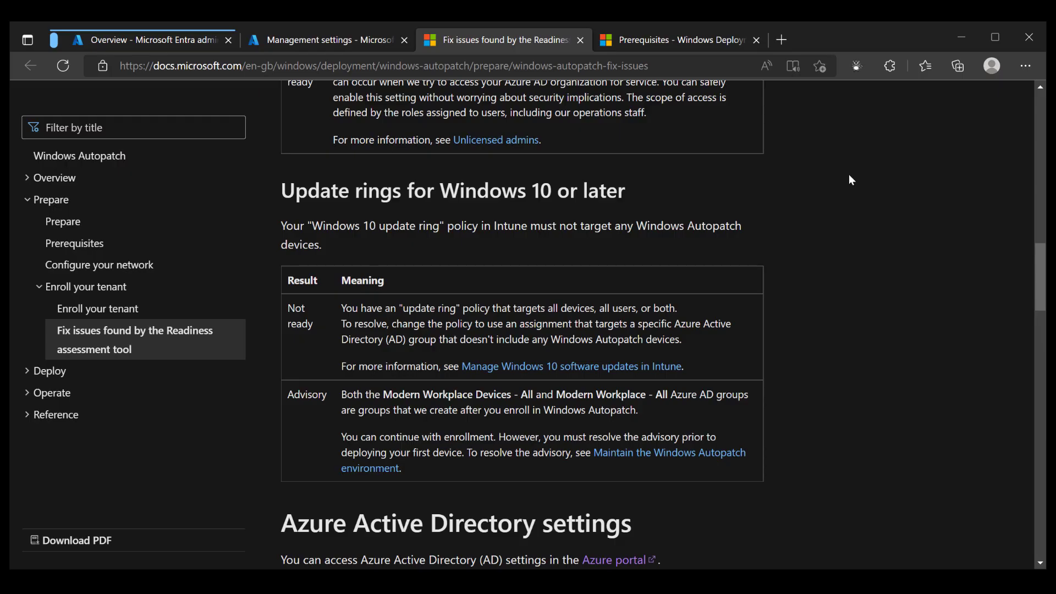
Return to Management settings, open the Security defaults check and go to the linked Azure AD Properties page
left_click(326, 41)
left_click(428, 314)
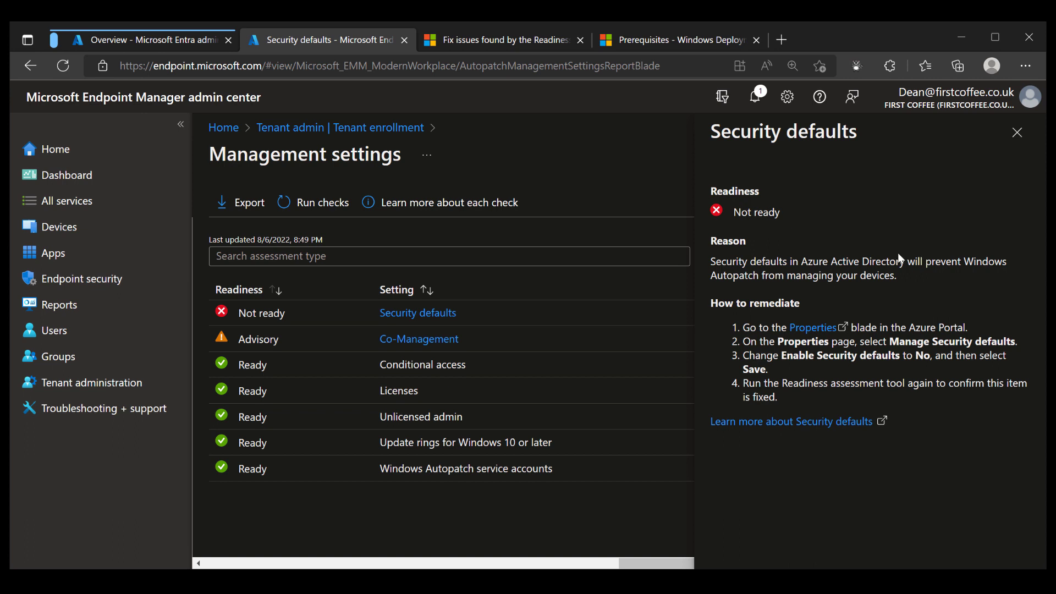
left_click(819, 329)
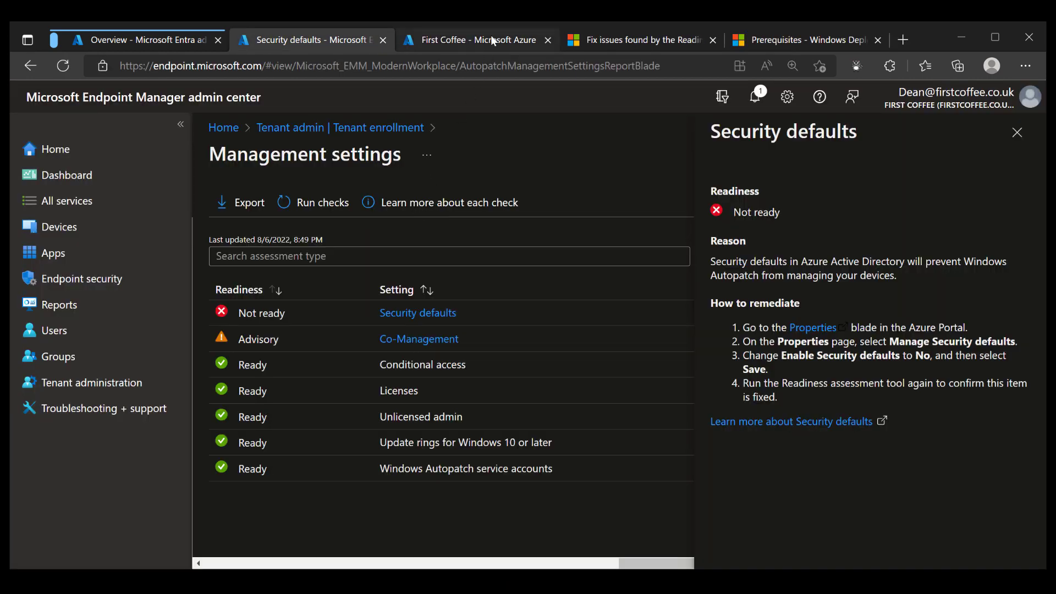
left_click(492, 41)
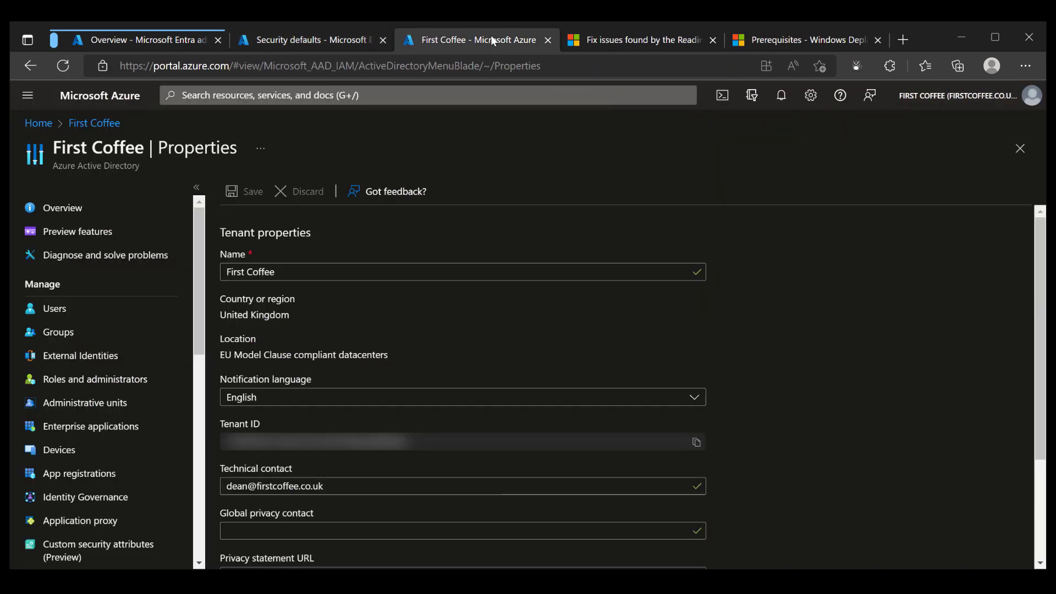
Set Enable security defaults to No with the reason "My organization is using Conditional Access" and save the policy
scroll(1027, 331, "down", 3)
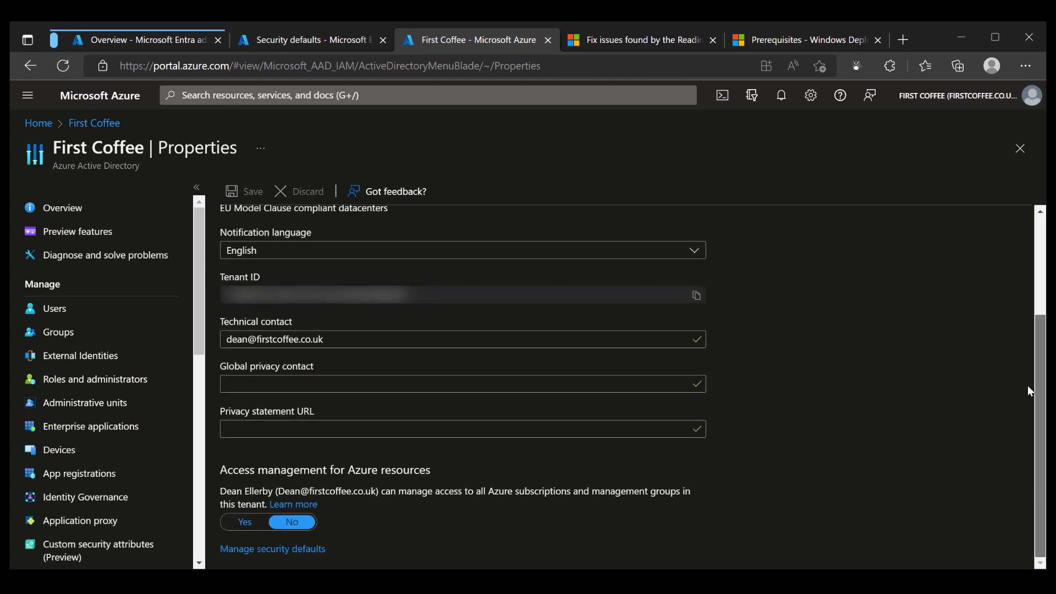
left_click(309, 552)
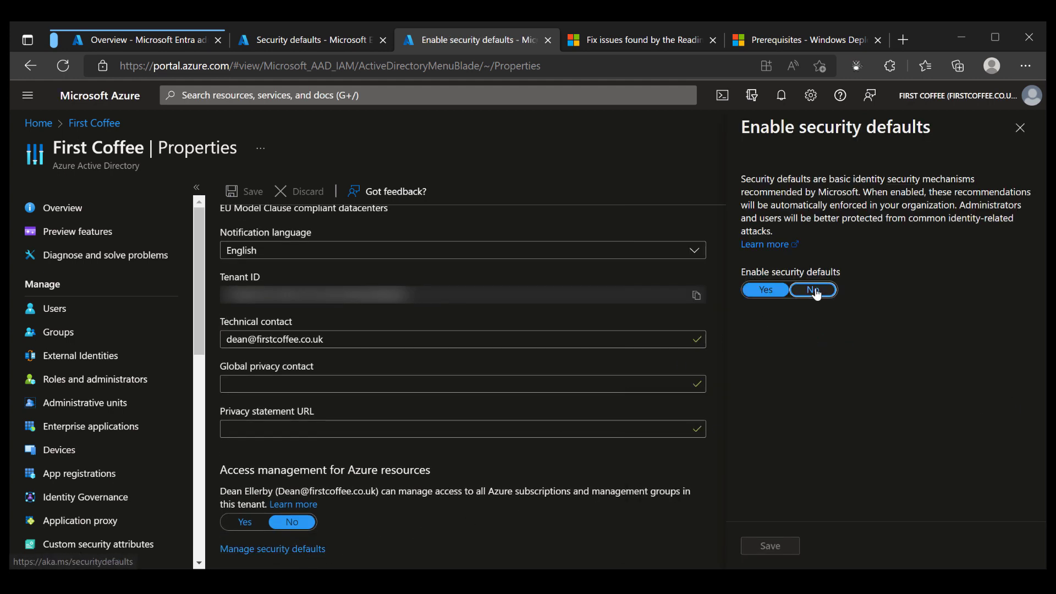
left_click(814, 291)
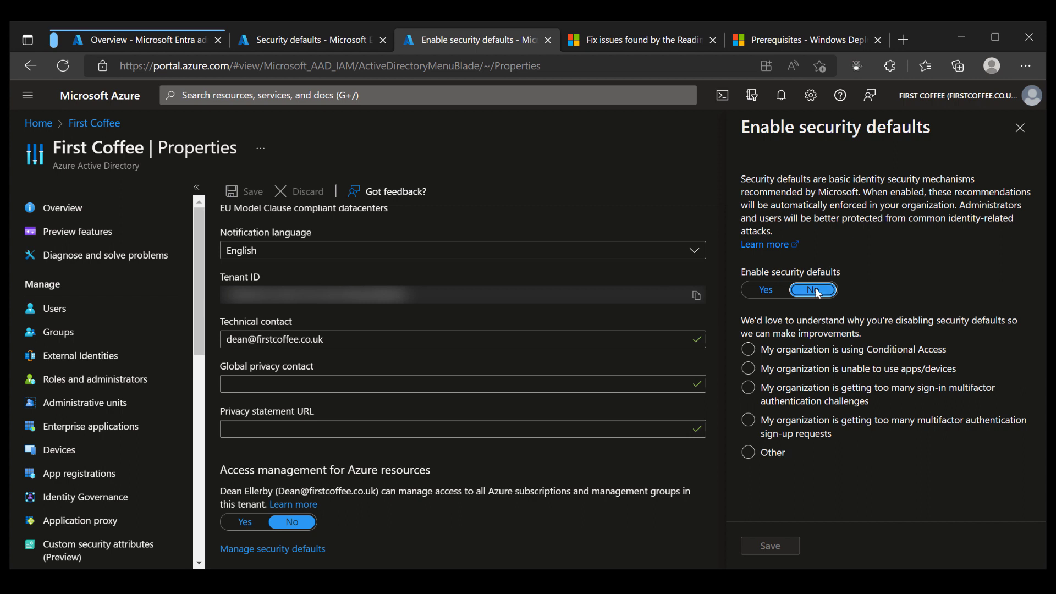
left_click(879, 352)
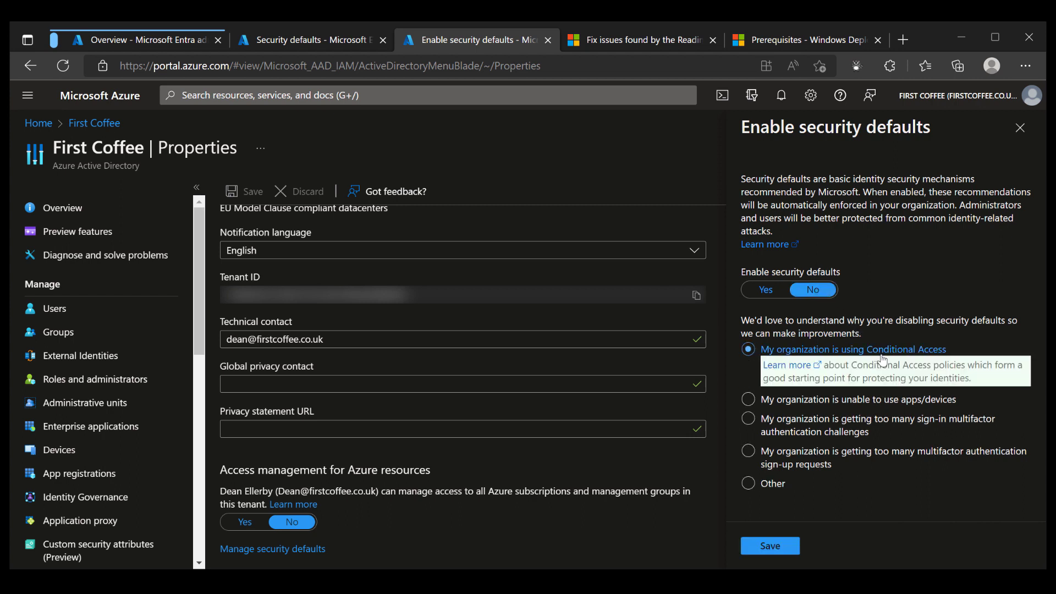
left_click(779, 553)
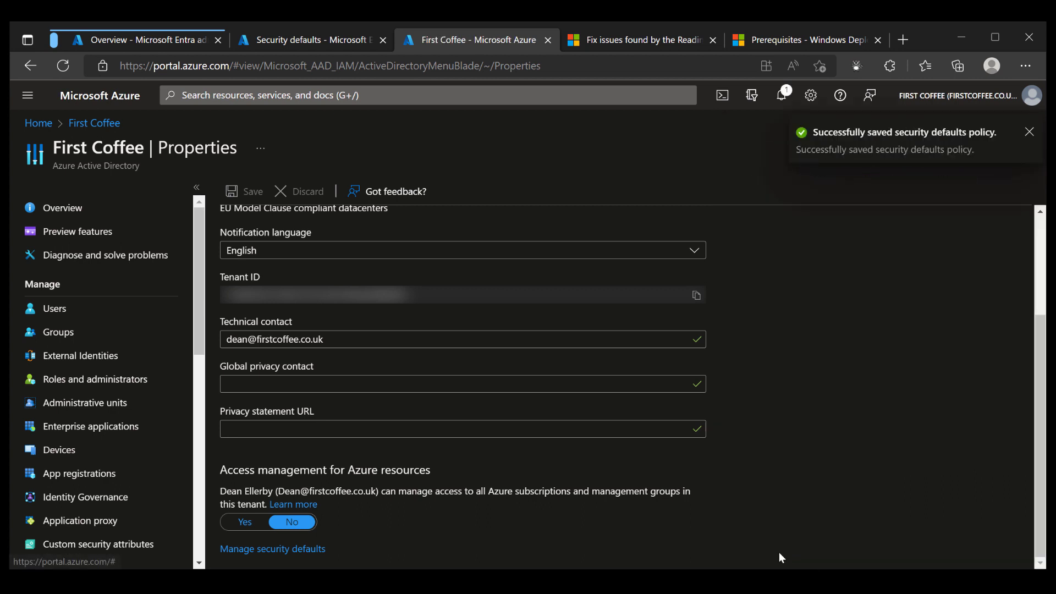
left_click(1029, 132)
Return to Management settings, close the Security defaults details and review the Co-Management advisory
left_click(334, 39)
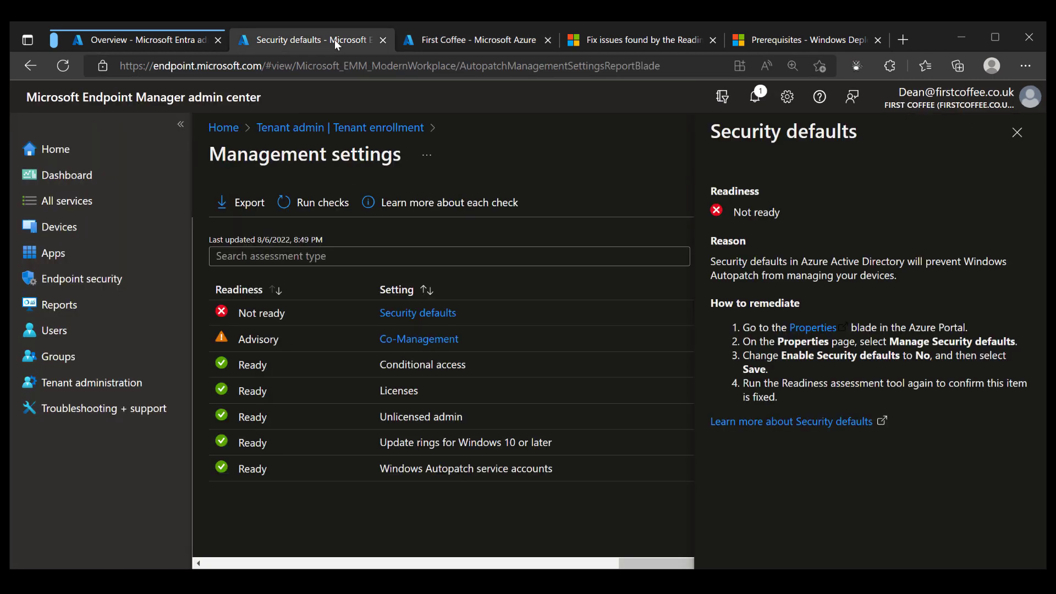
left_click(1018, 134)
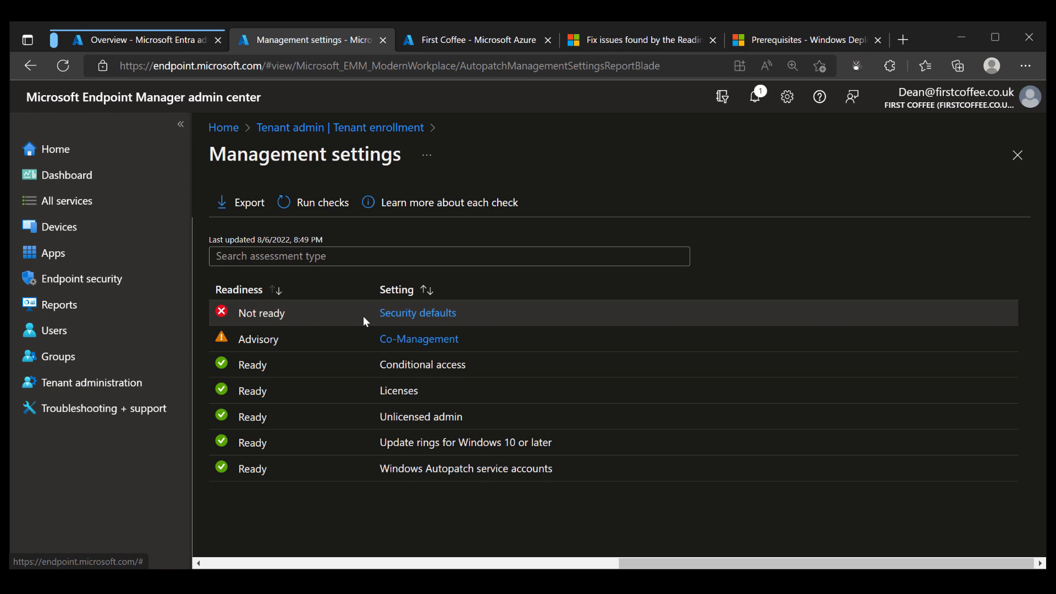
left_click(409, 339)
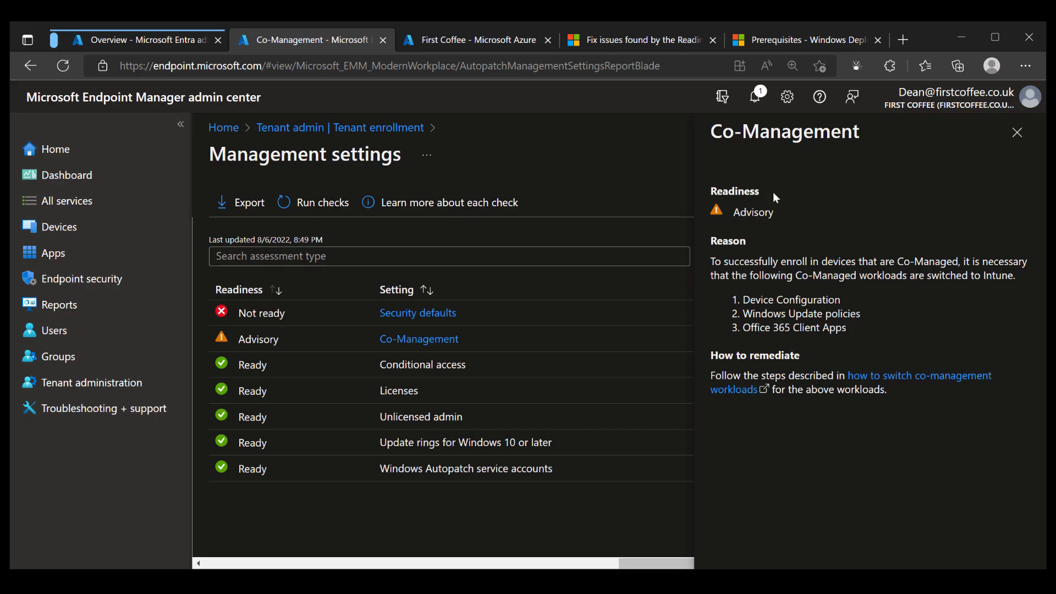
left_click(1017, 132)
Rerun the management settings checks and return to the Windows Autopatch tenant enrollment overview
left_click(318, 207)
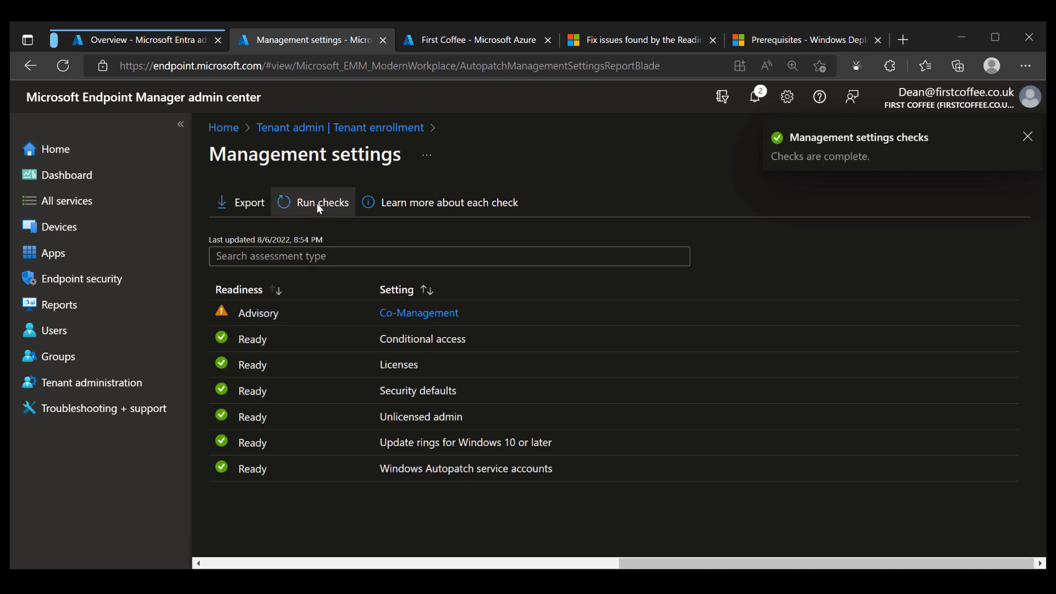
left_click(1028, 141)
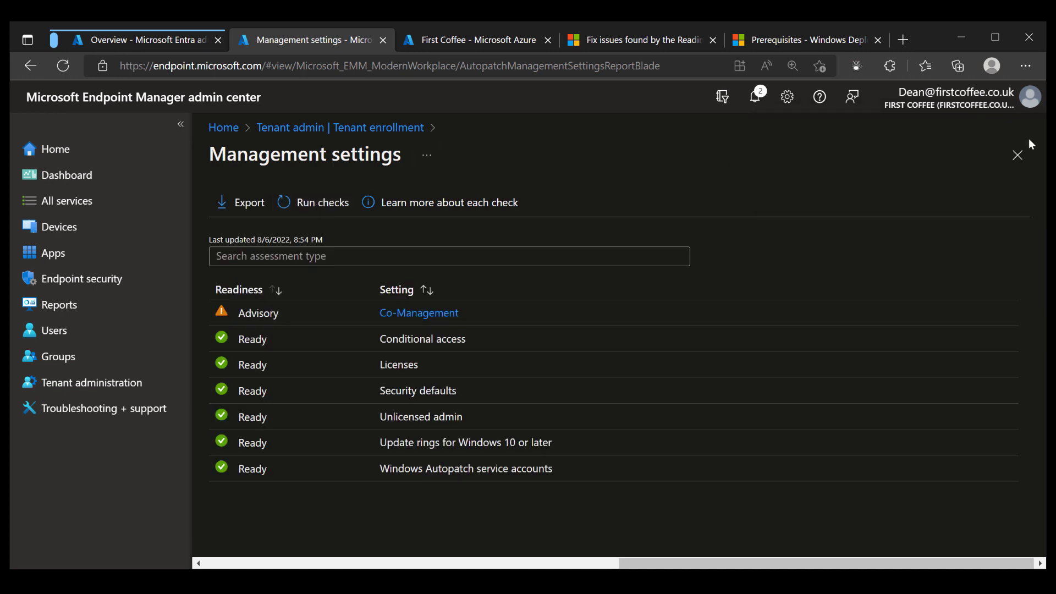
left_click(1025, 156)
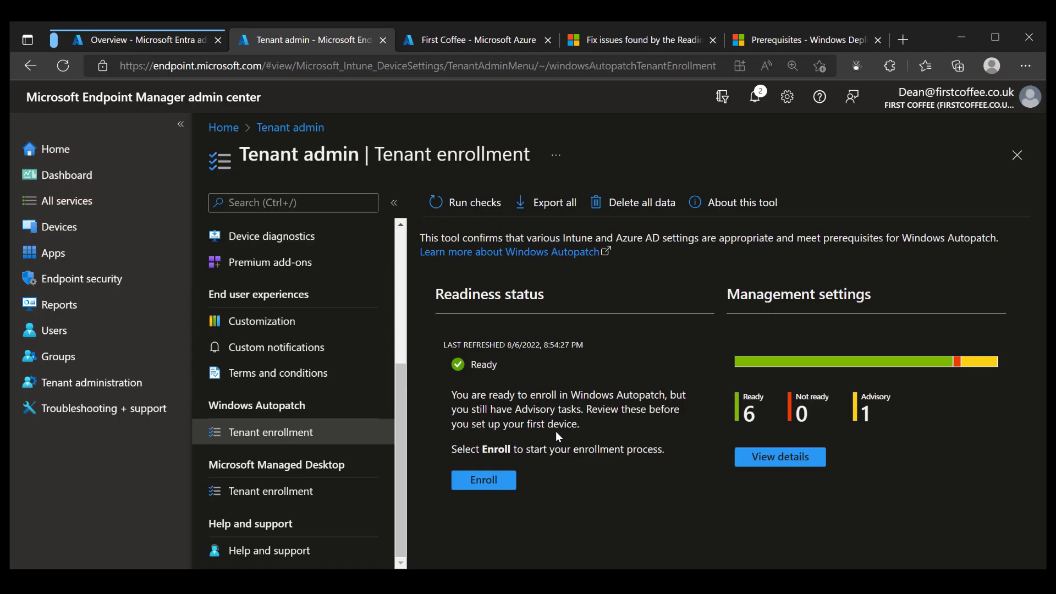
Start the Windows Autopatch enrollment and give Microsoft permission to manage the organization on your behalf
left_click(489, 480)
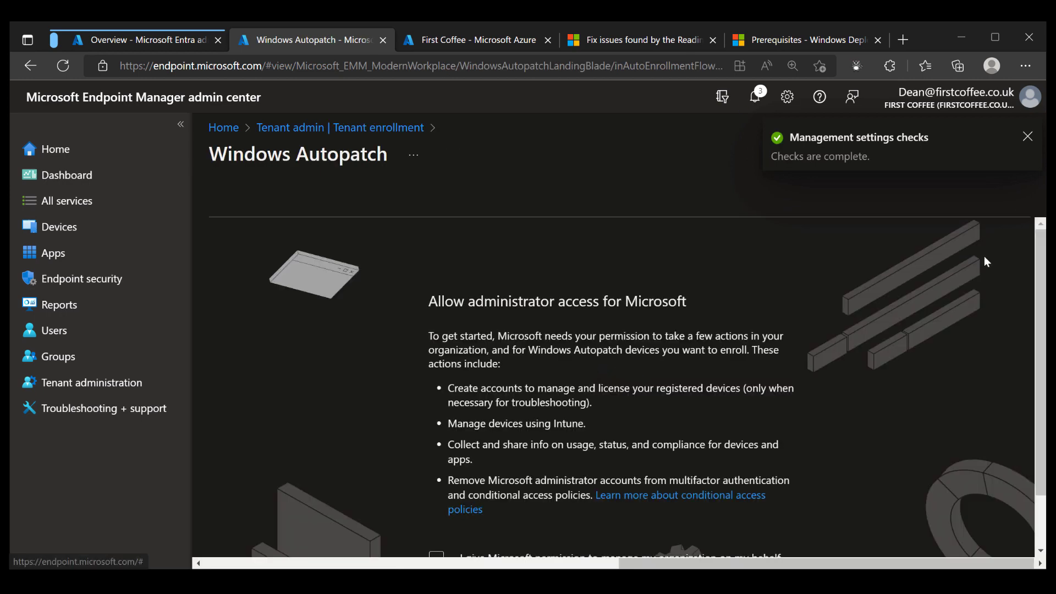
scroll(1042, 287, "down", 1)
scroll(1042, 287, "down", 1)
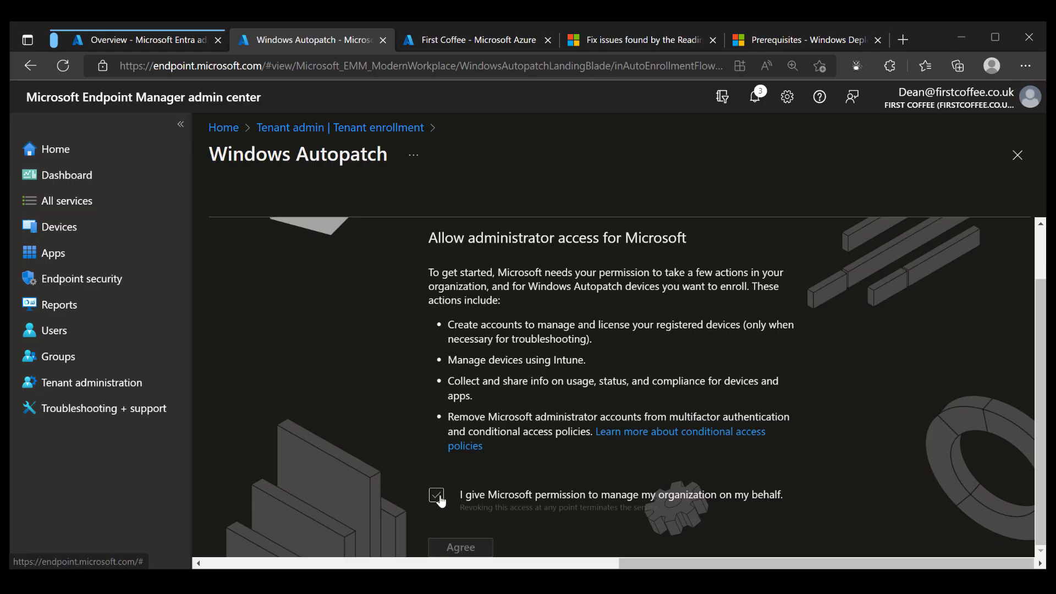
left_click(438, 497)
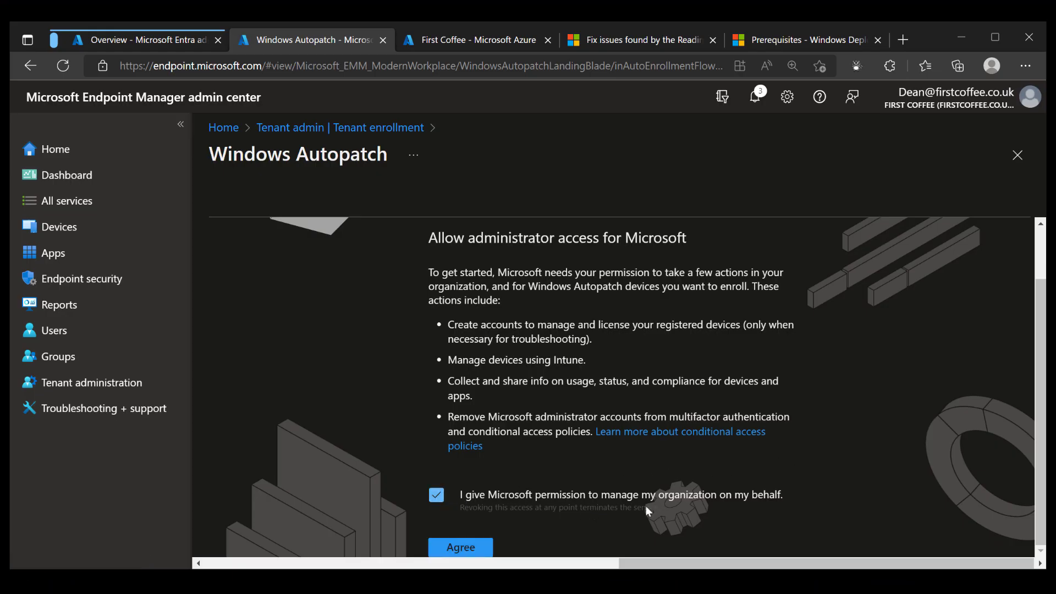
left_click(457, 548)
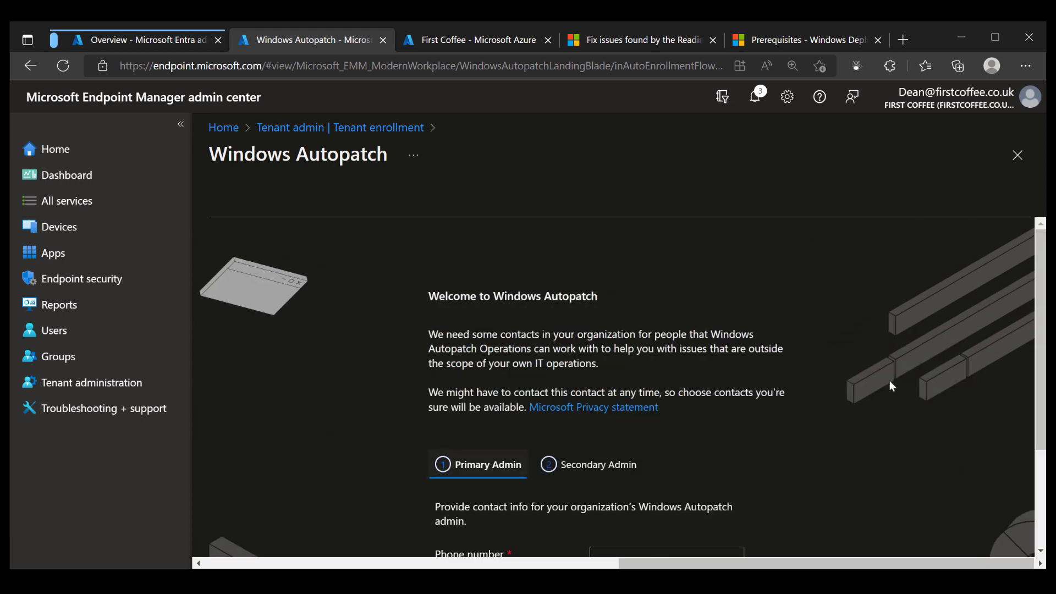
Provide the phone number, email and name for the primary and secondary admins, keep English as preferred language, and complete the setup
scroll(889, 381, "down", 1)
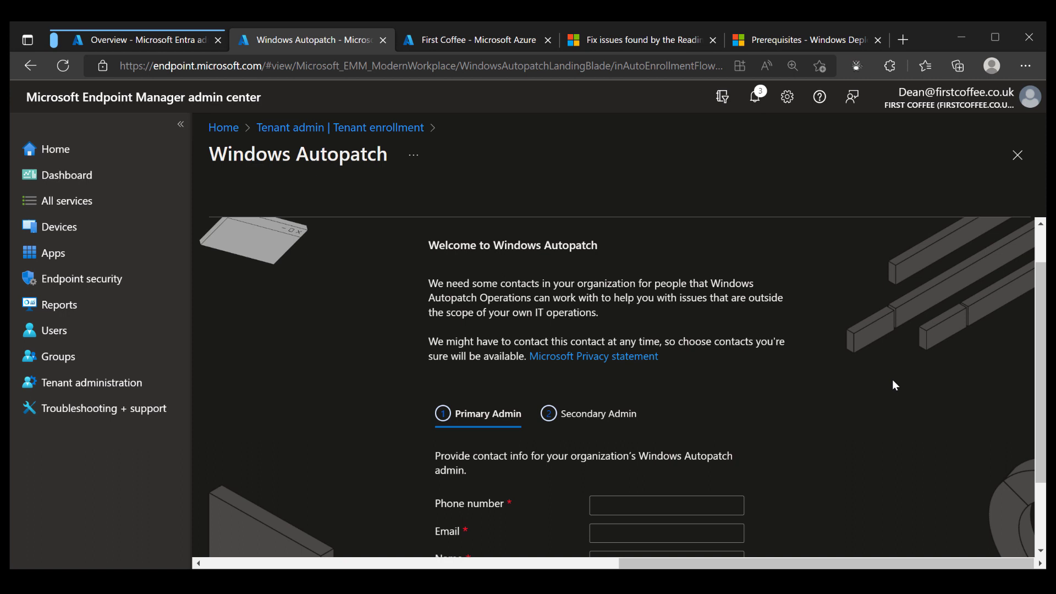
scroll(892, 379, "down", 2)
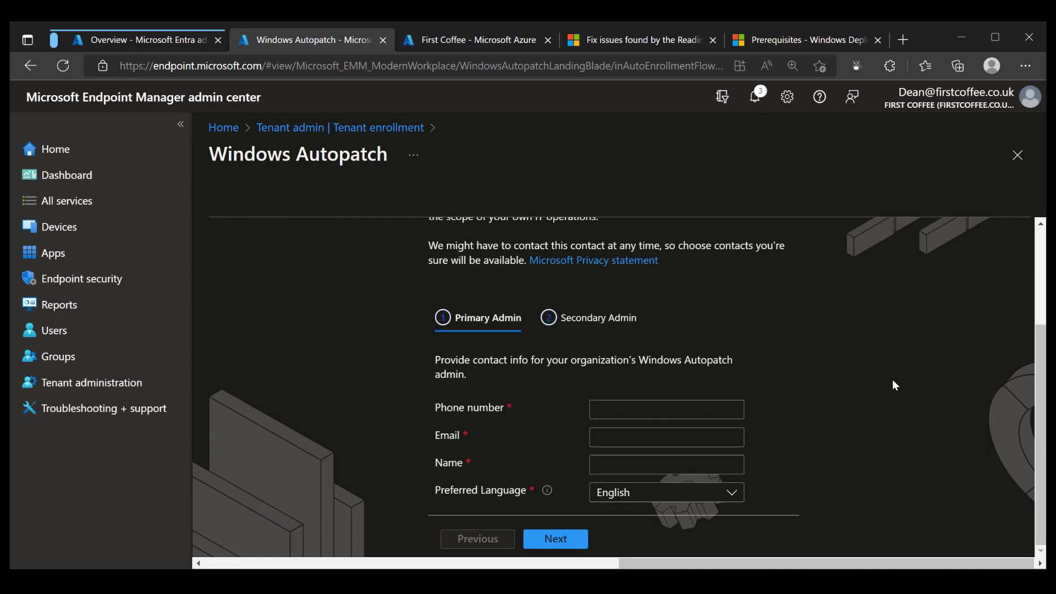
left_click(664, 410)
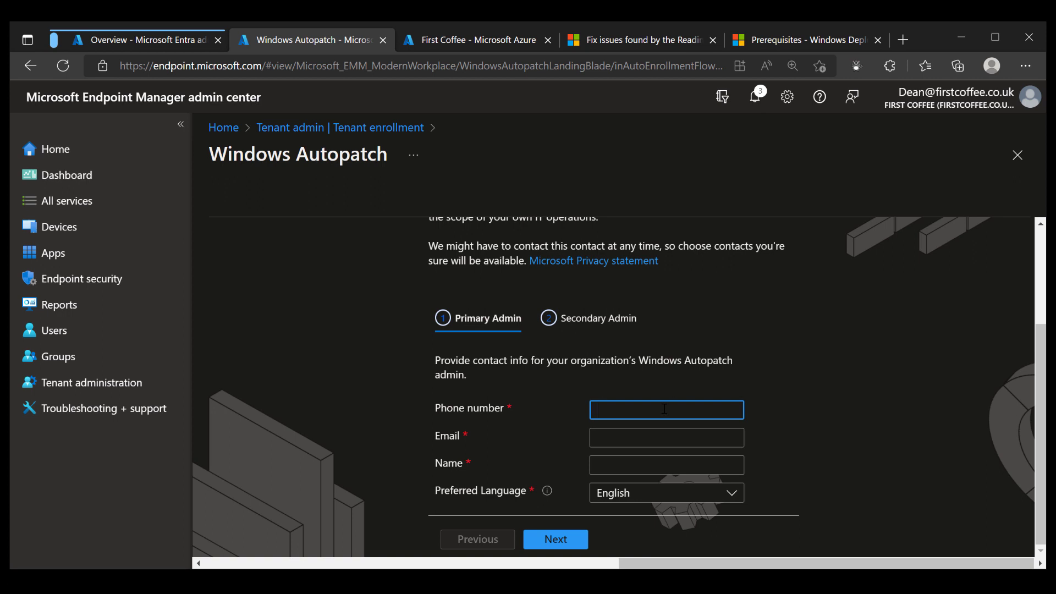
key("ctrl+v")
key("Tab")
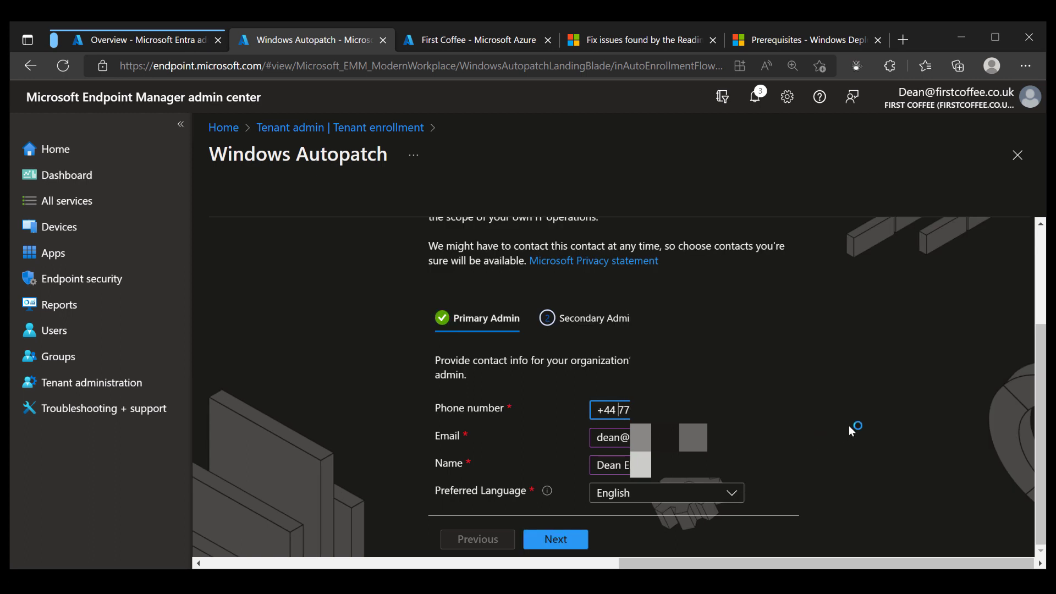
left_click(849, 425)
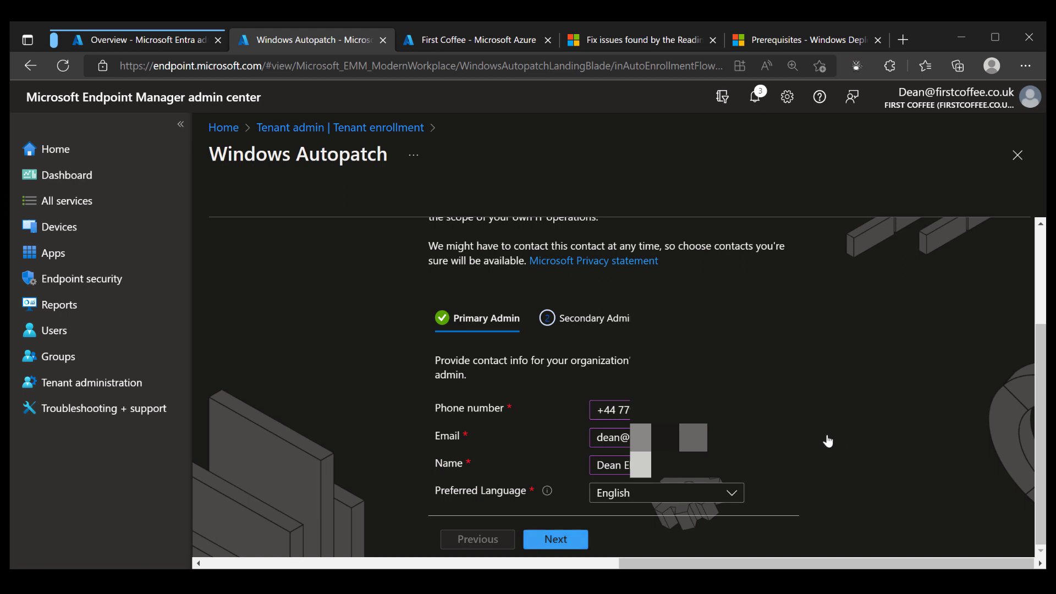
left_click(576, 539)
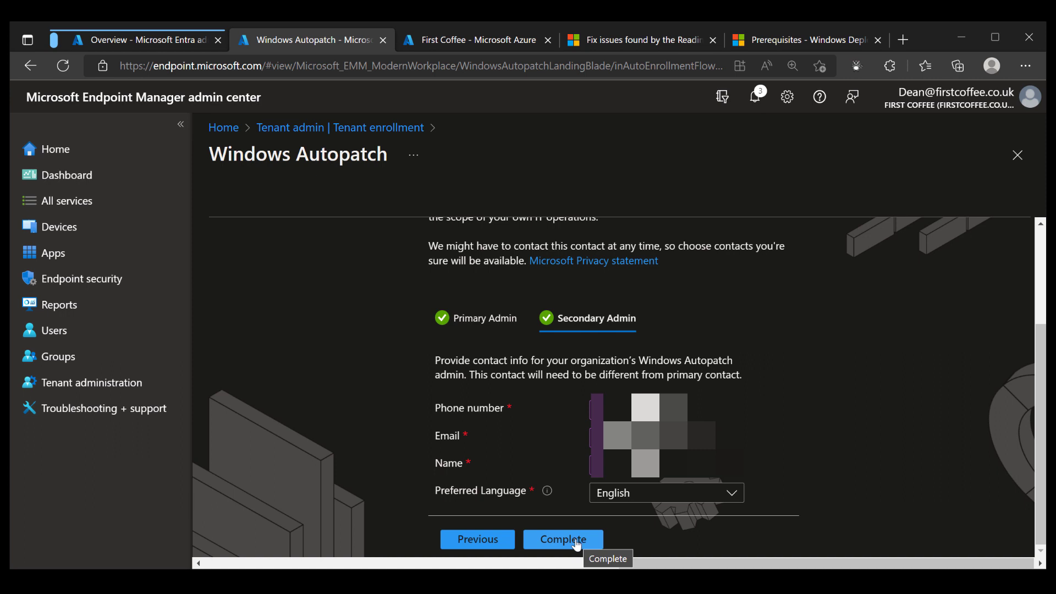
left_click(577, 539)
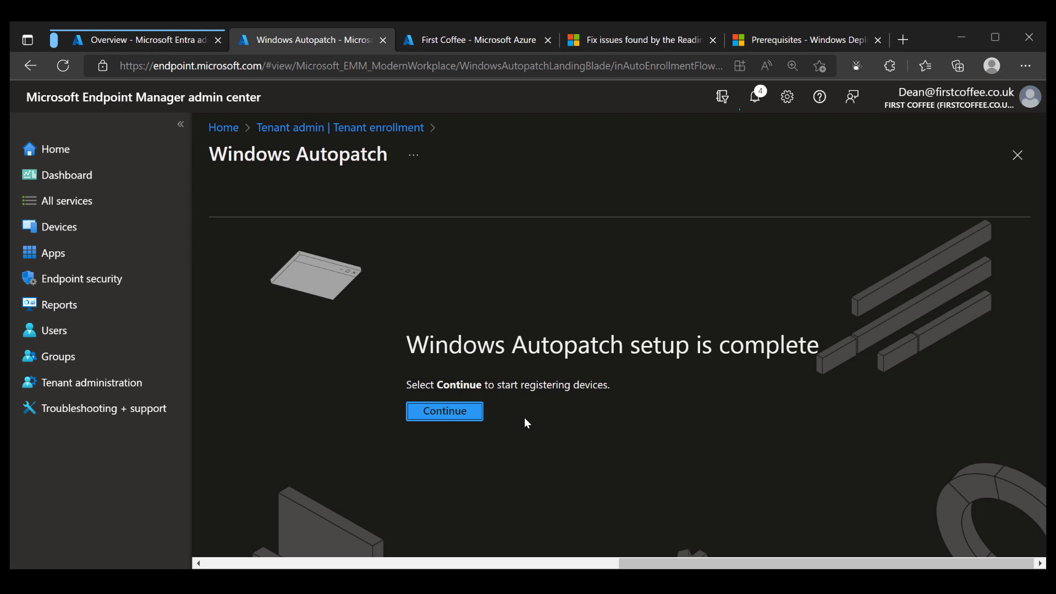
Check the setup notifications, then continue to the Windows Autopatch Devices page and view the available device actions
left_click(756, 97)
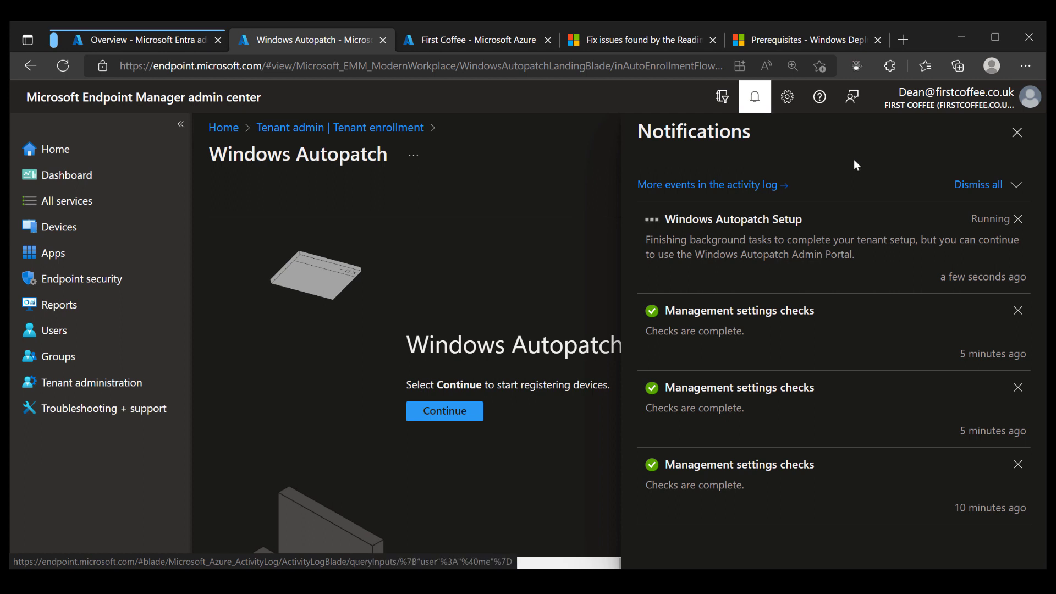
left_click(1018, 134)
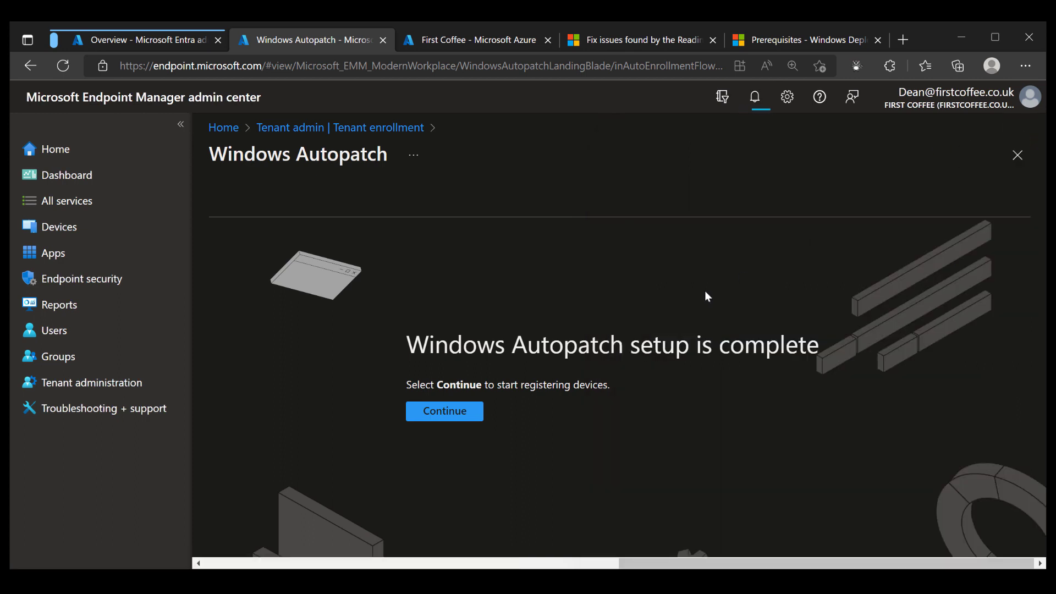
left_click(461, 413)
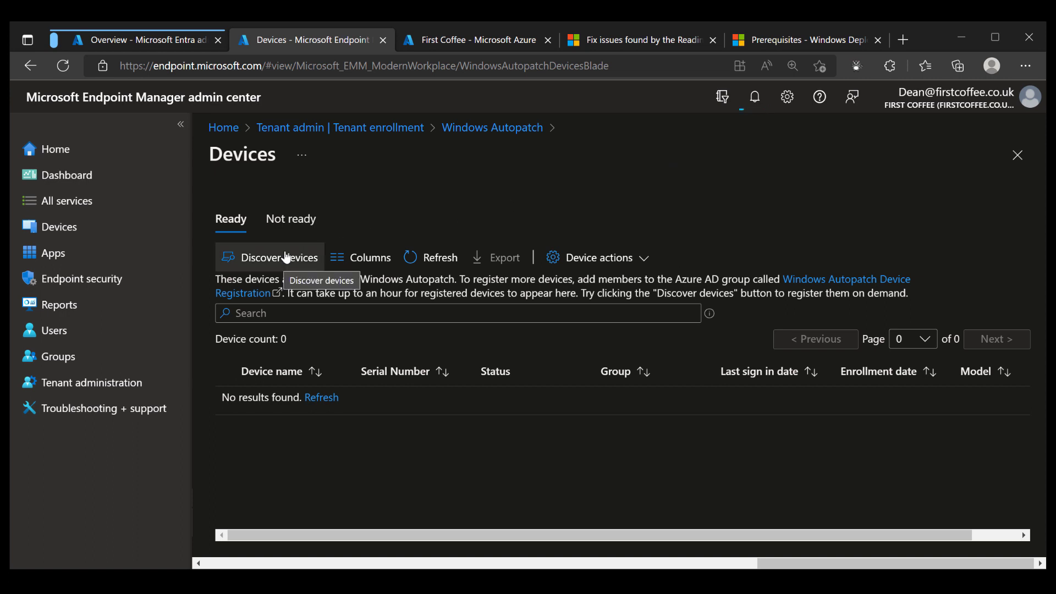
left_click(648, 259)
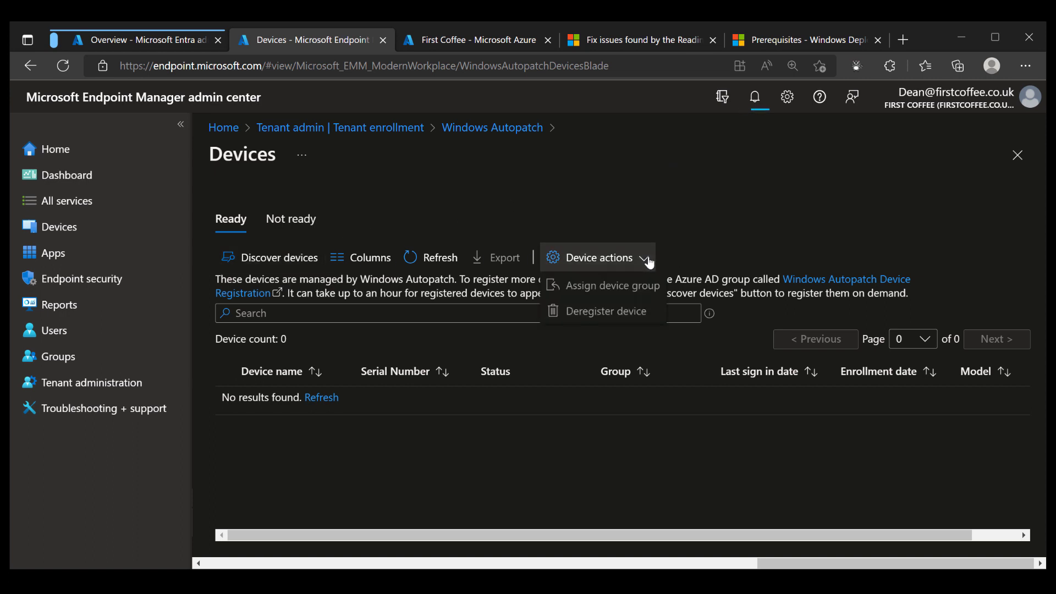
left_click(701, 245)
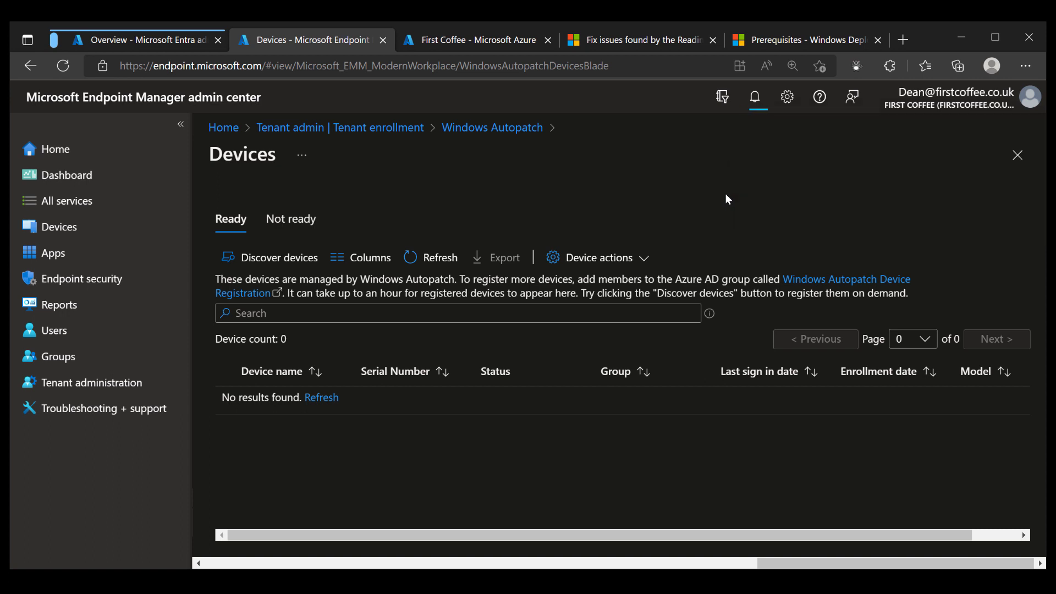
Add the VM2 device as a member of the Windows Autopatch Device Registration group
left_click(250, 297)
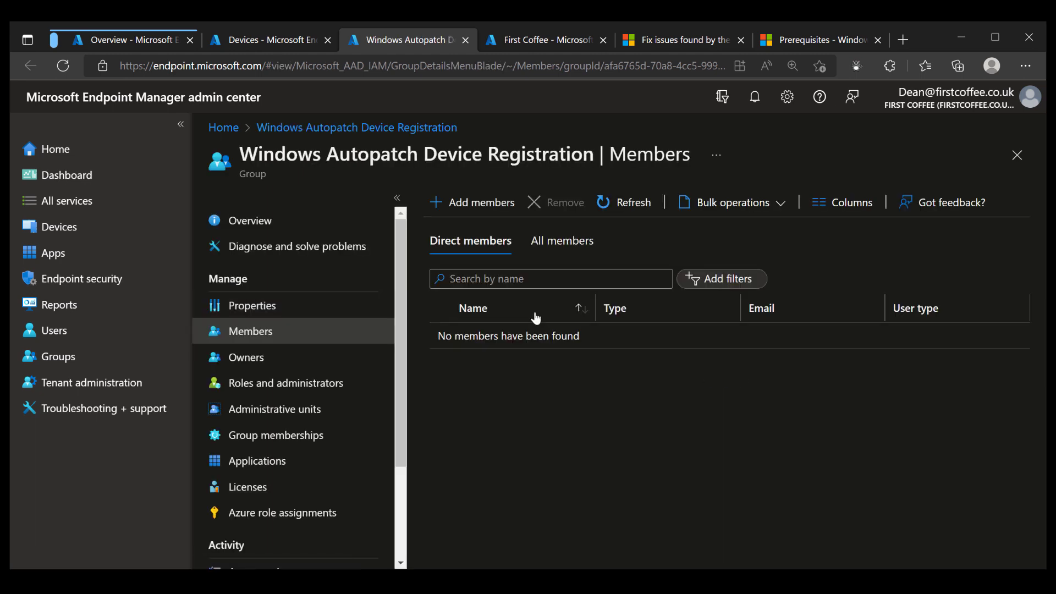
left_click(478, 204)
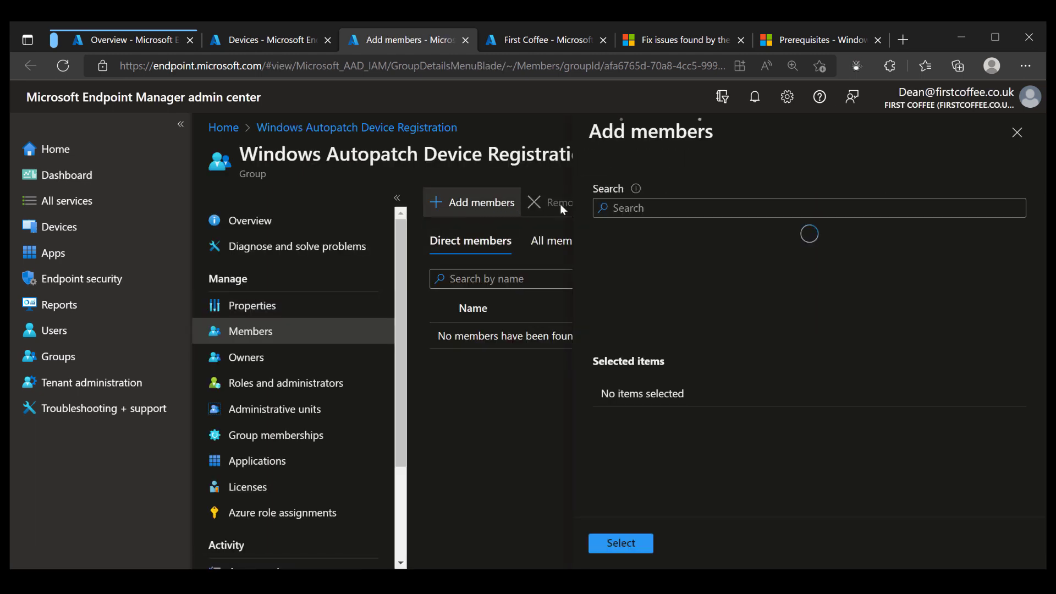
left_click(668, 207)
type("vm")
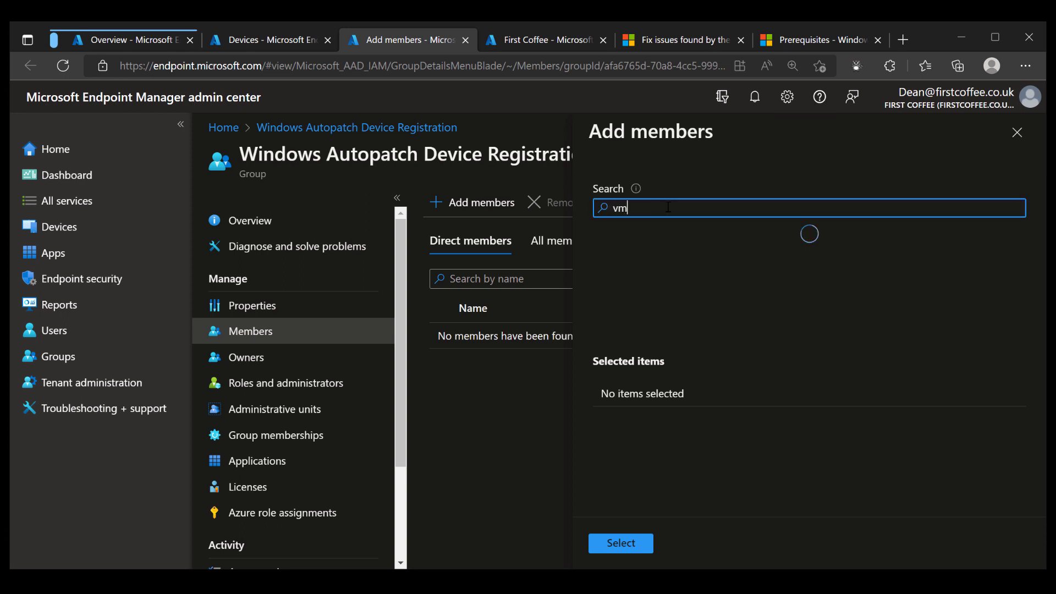
type("2")
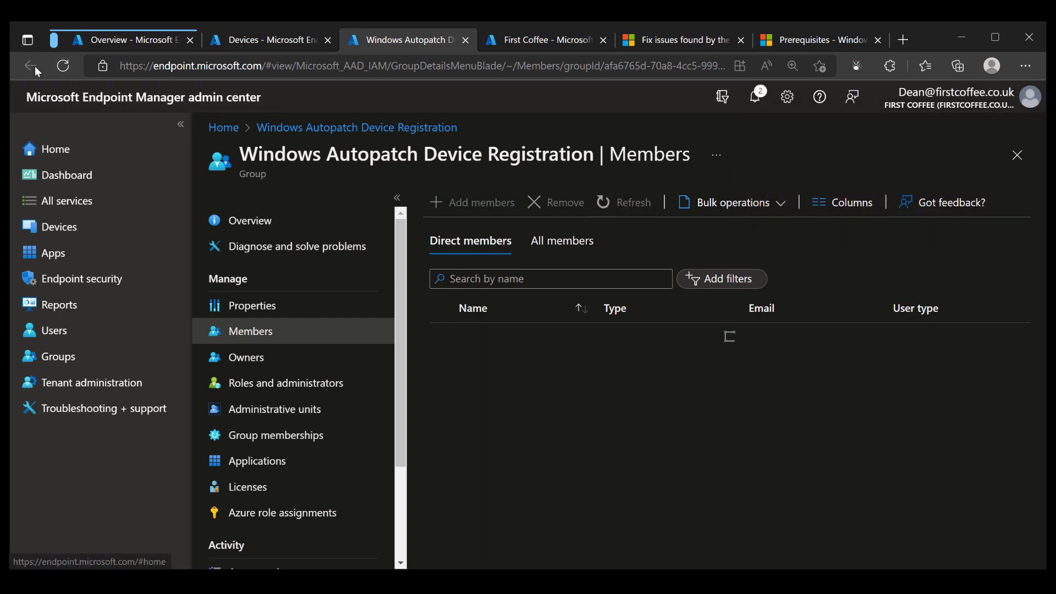
Return to the Windows Autopatch Devices page, refresh the Ready list and discover devices on demand
left_click(245, 43)
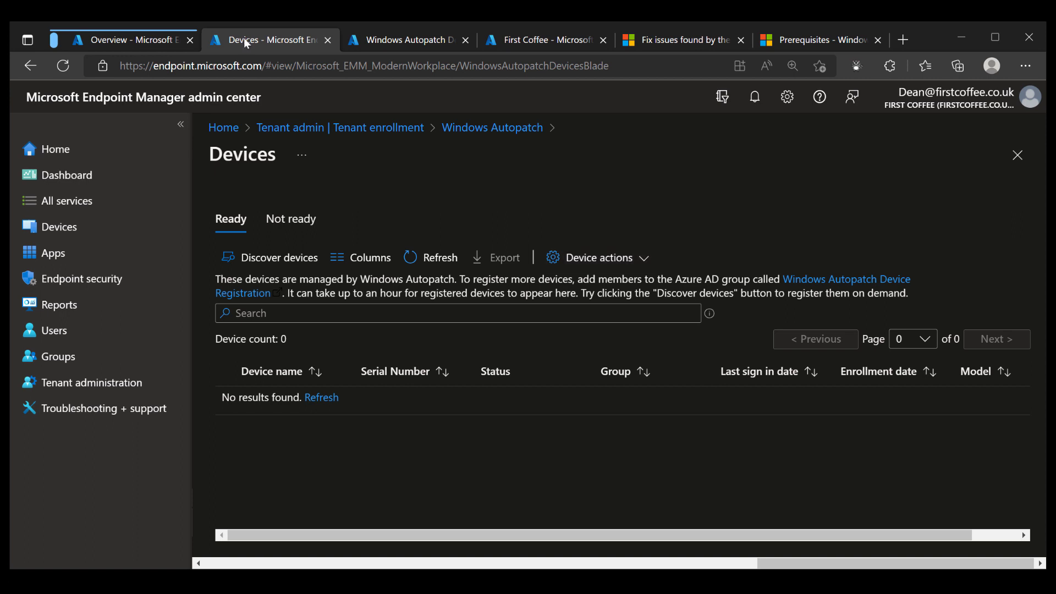
left_click(442, 262)
left_click(322, 398)
left_click(266, 258)
left_click(76, 150)
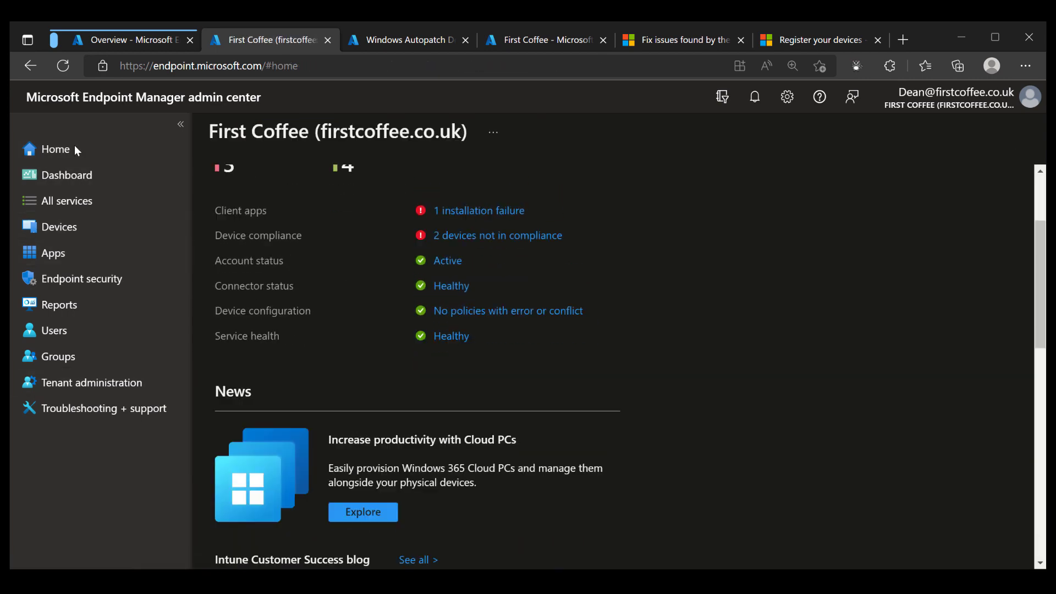
left_click(108, 232)
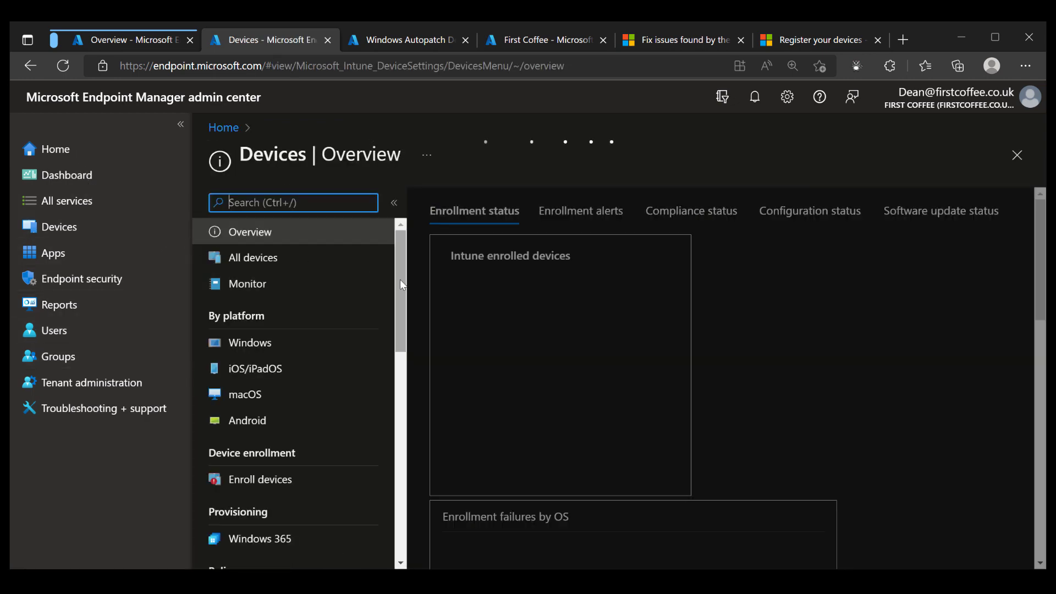
scroll(401, 368, "down", 2)
scroll(403, 374, "down", 8)
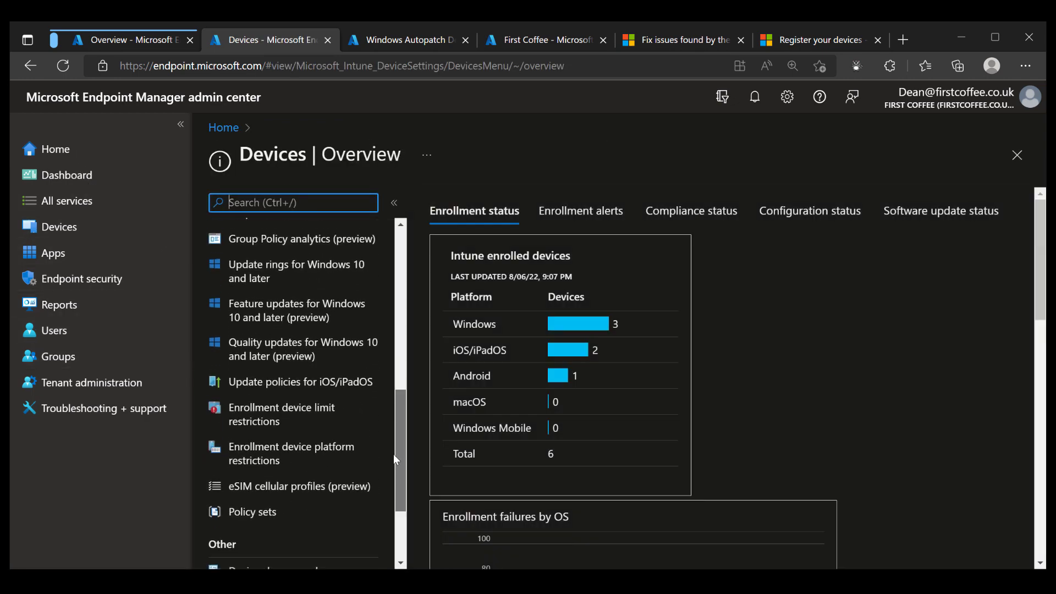
scroll(398, 451, "up", 5)
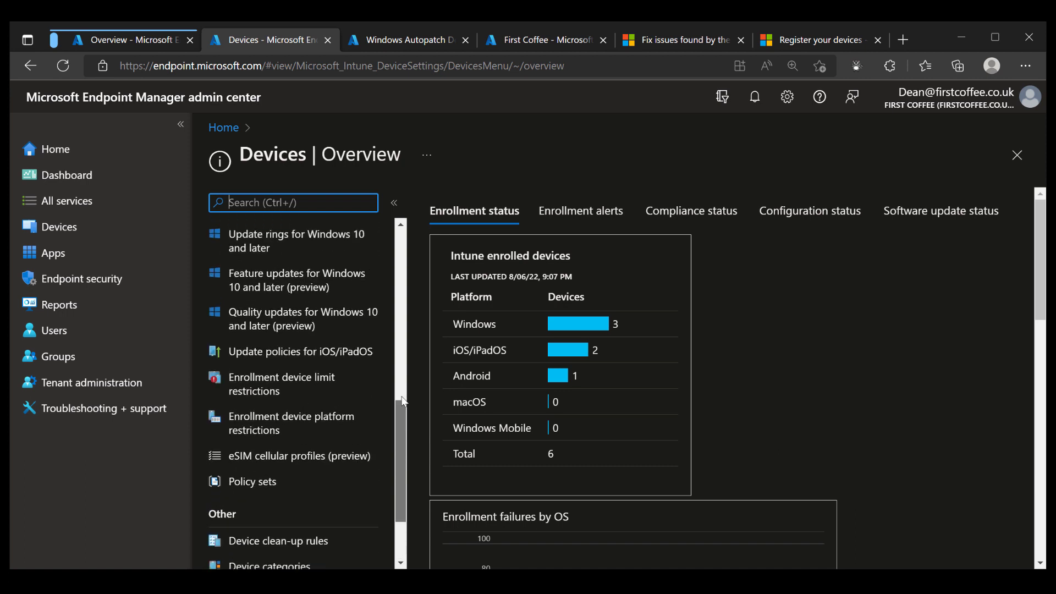
left_click_drag(401, 341, 403, 230)
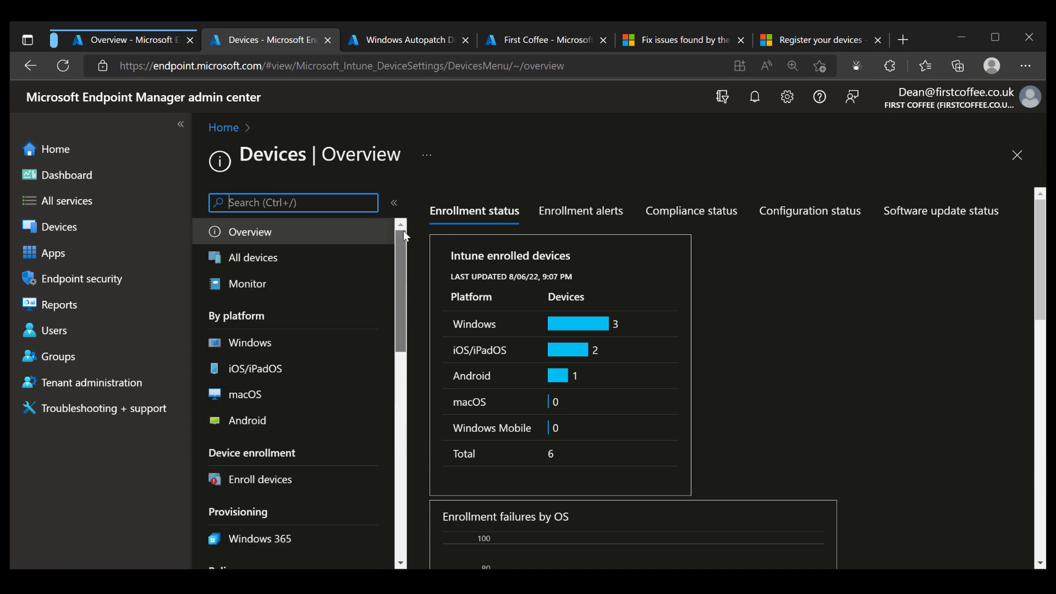
Reopen the Windows Autopatch Devices page through Tenant administration and deselect DESKTOP-2UM94J7 while reviewing the Ready devices
left_click(83, 381)
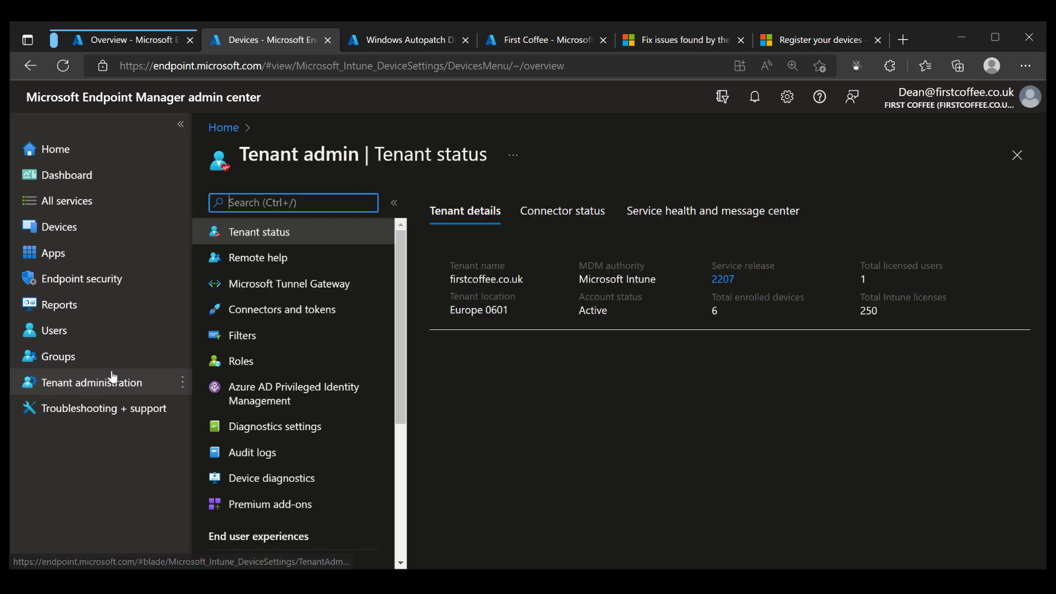
left_click_drag(403, 260, 386, 392)
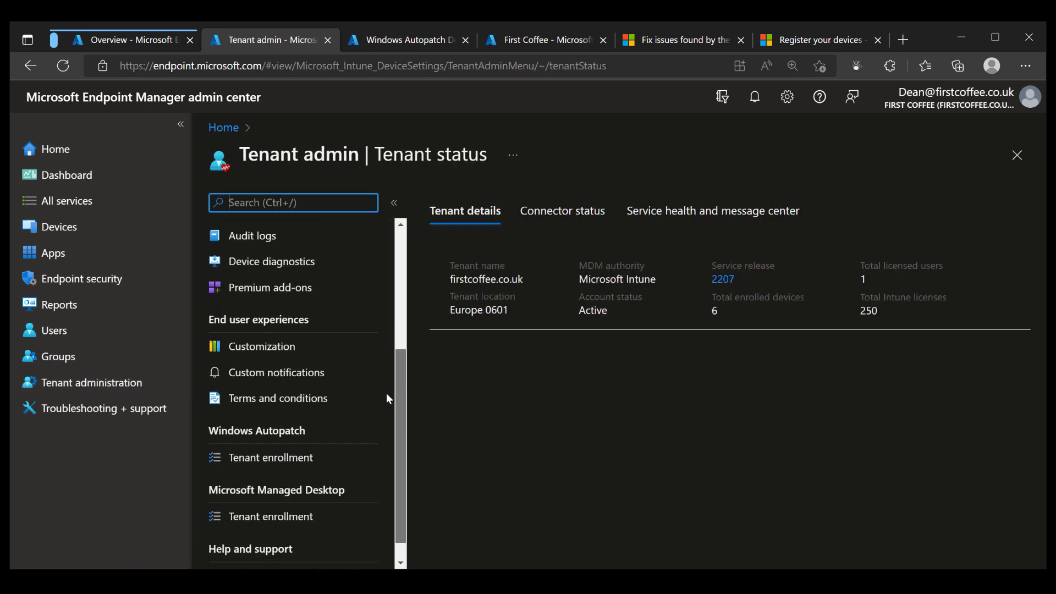
left_click(278, 432)
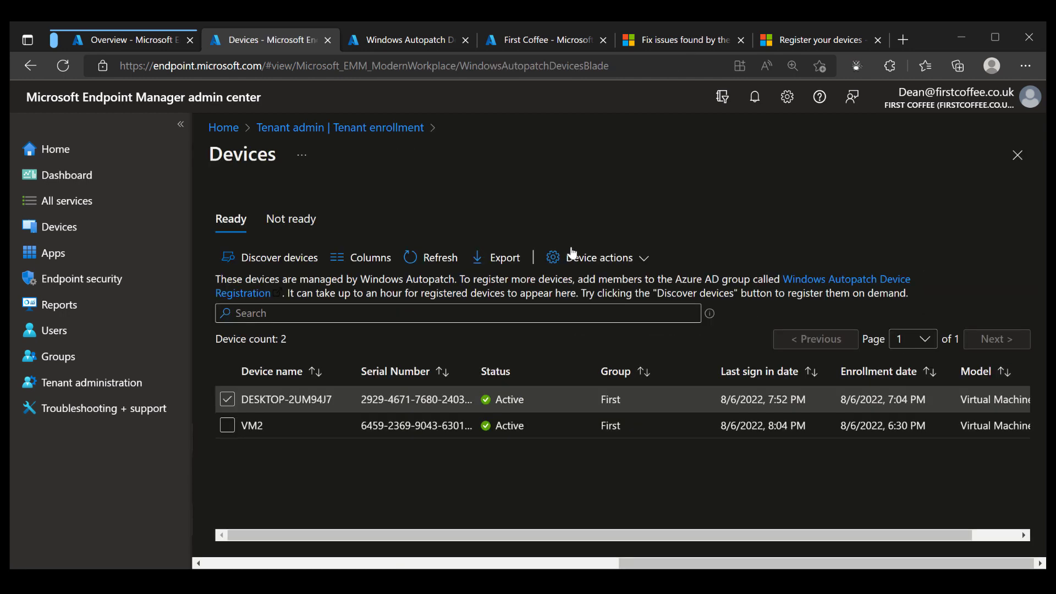
left_click(304, 156)
left_click(609, 178)
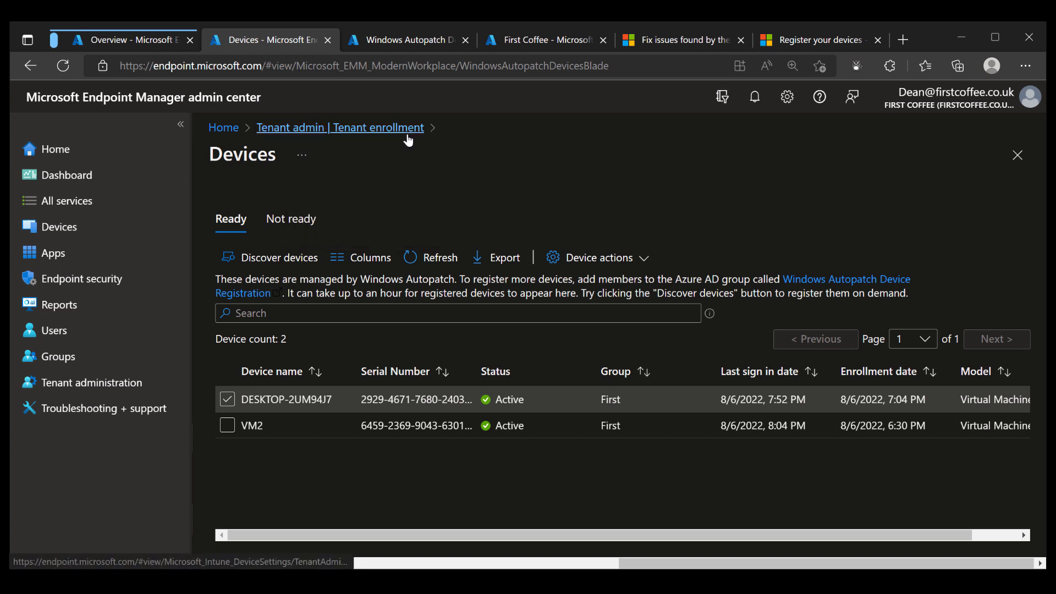
left_click(224, 398)
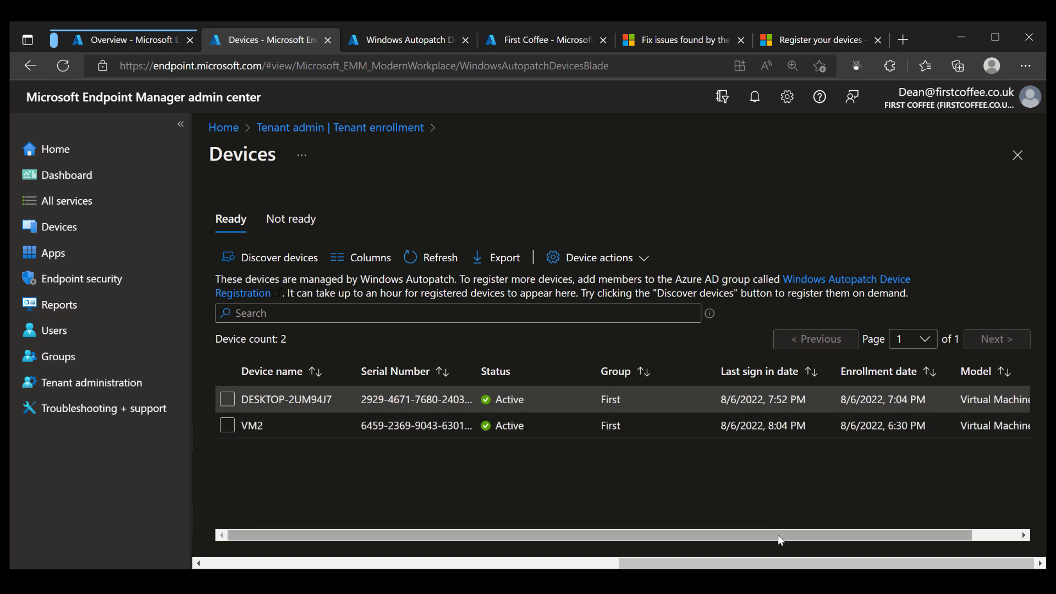
left_click_drag(777, 535, 744, 537)
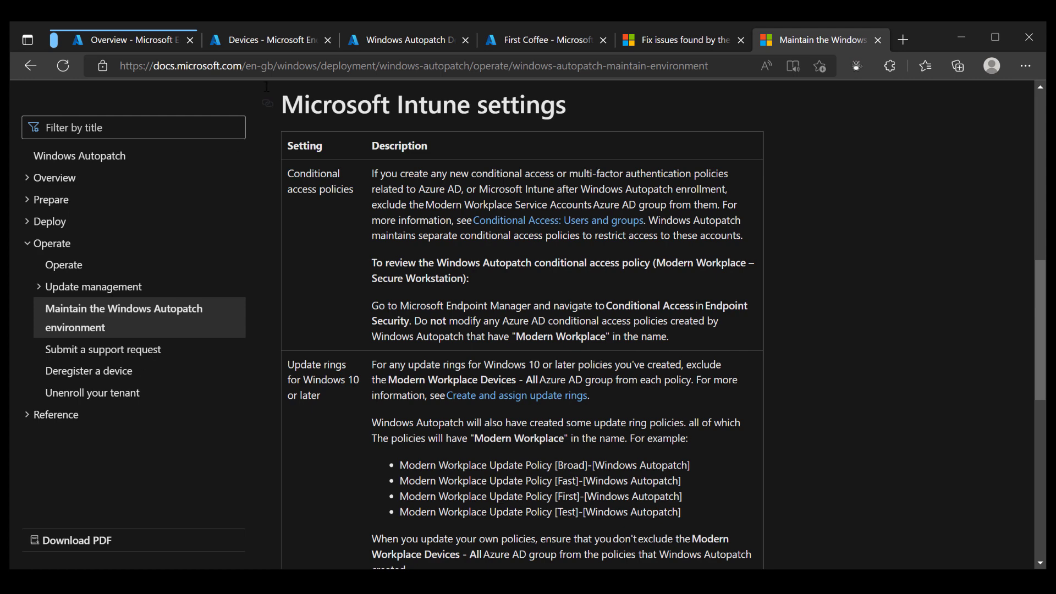
Return to the admin center and review the update rings for Windows 10 and later, widening the Name column to show full policy names
left_click(285, 38)
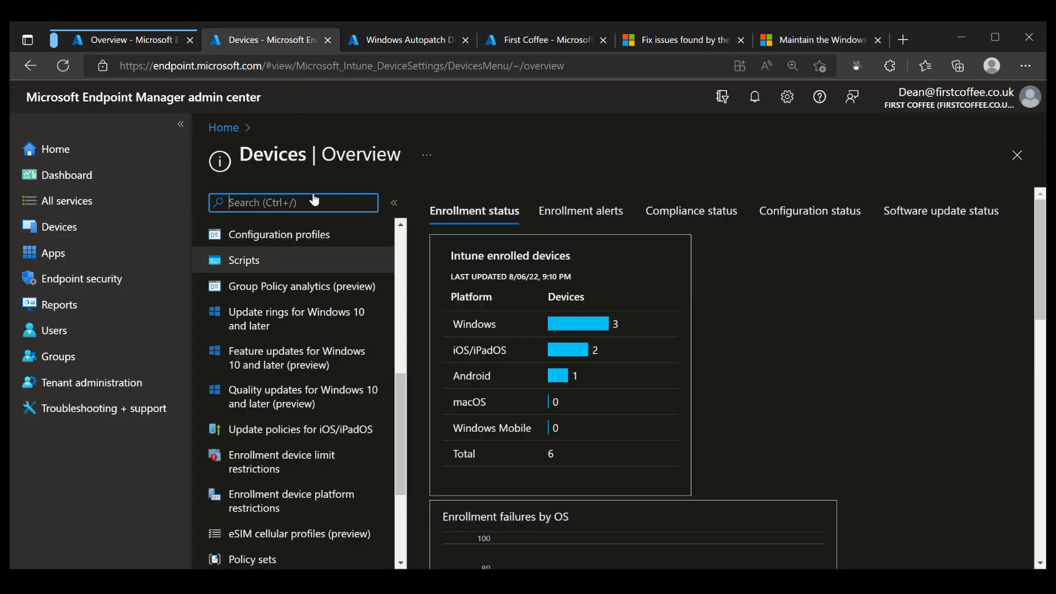
left_click(332, 311)
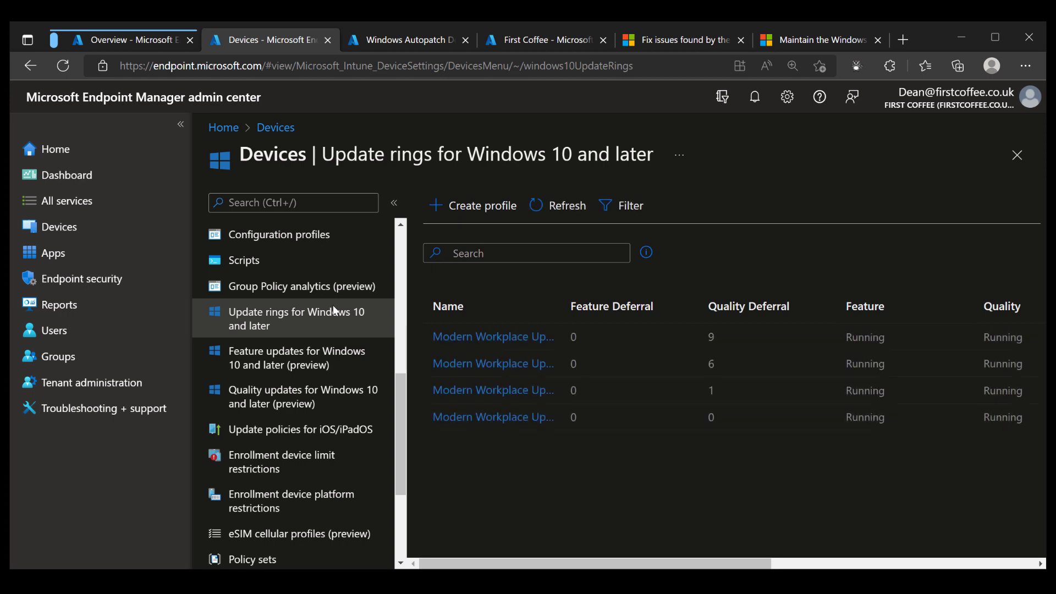
left_click_drag(557, 307, 793, 299)
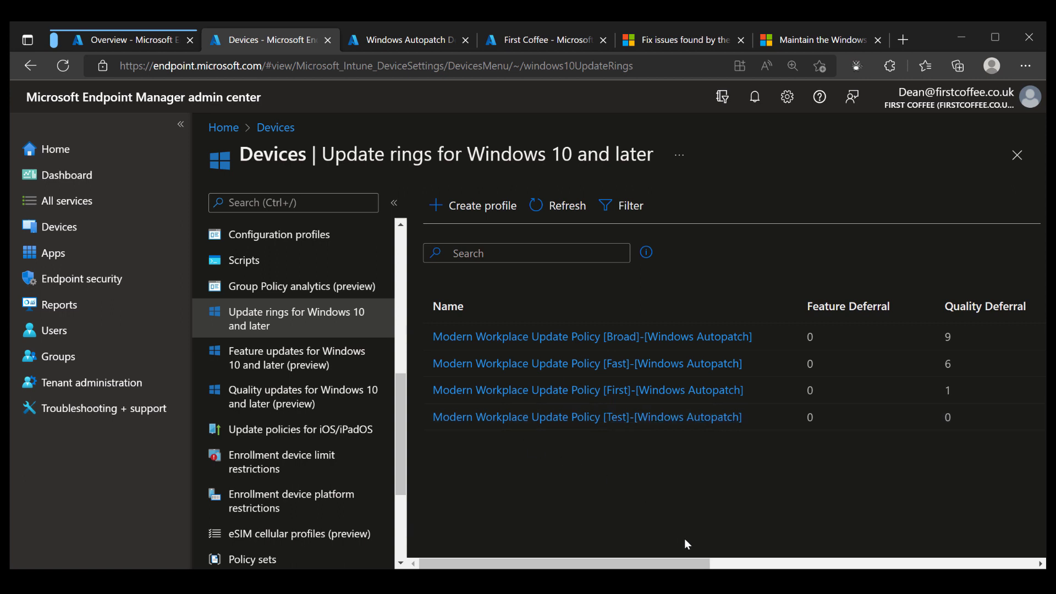
left_click_drag(692, 562, 682, 562)
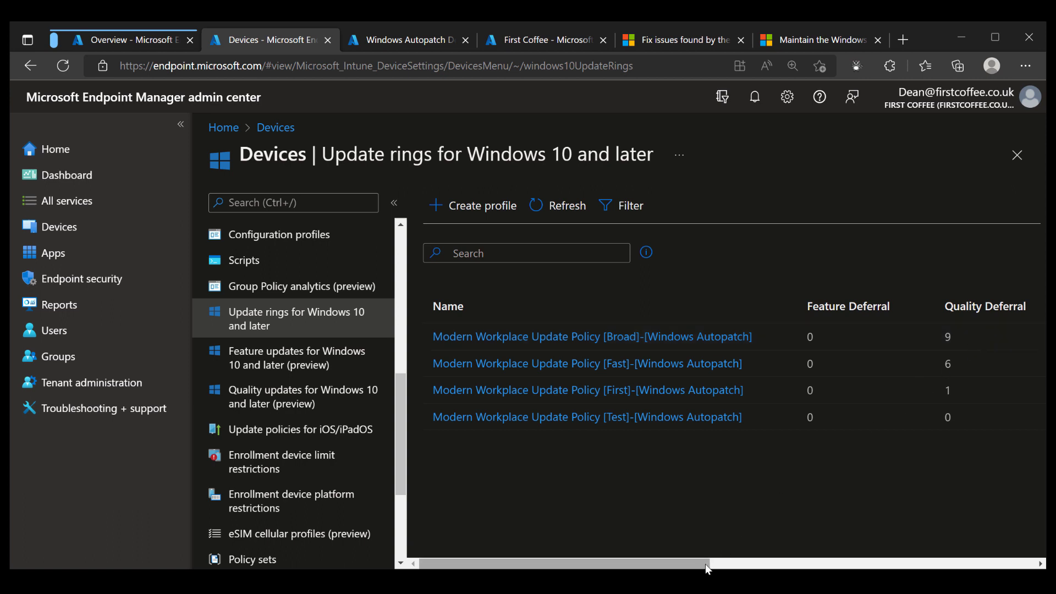
left_click_drag(705, 563, 682, 566)
Review the feature update policies for Windows 10 and later, including full names and support end dates, and check the quality updates
left_click(331, 361)
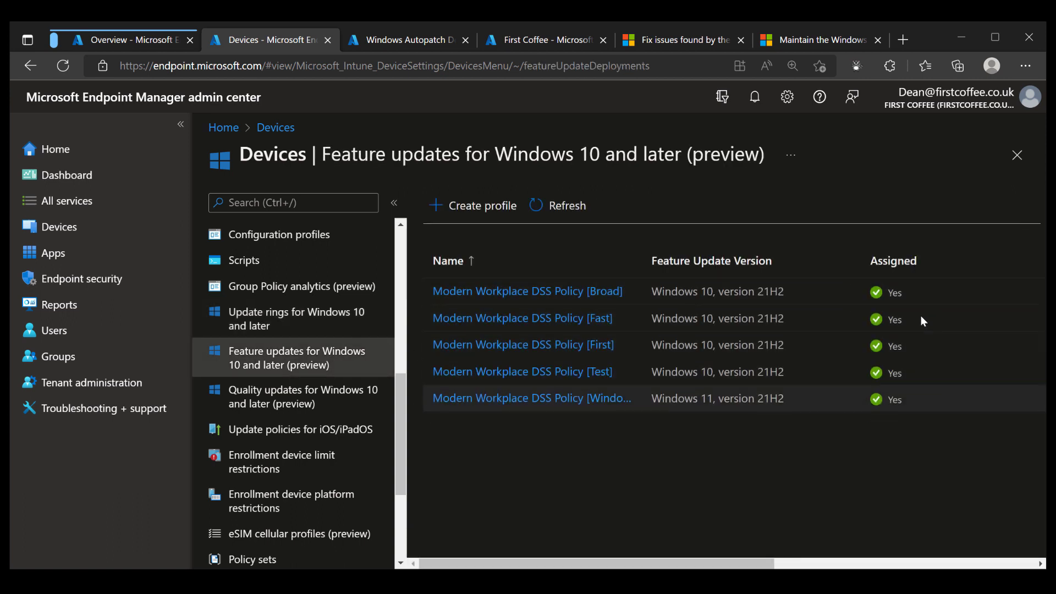
left_click_drag(642, 266, 704, 266)
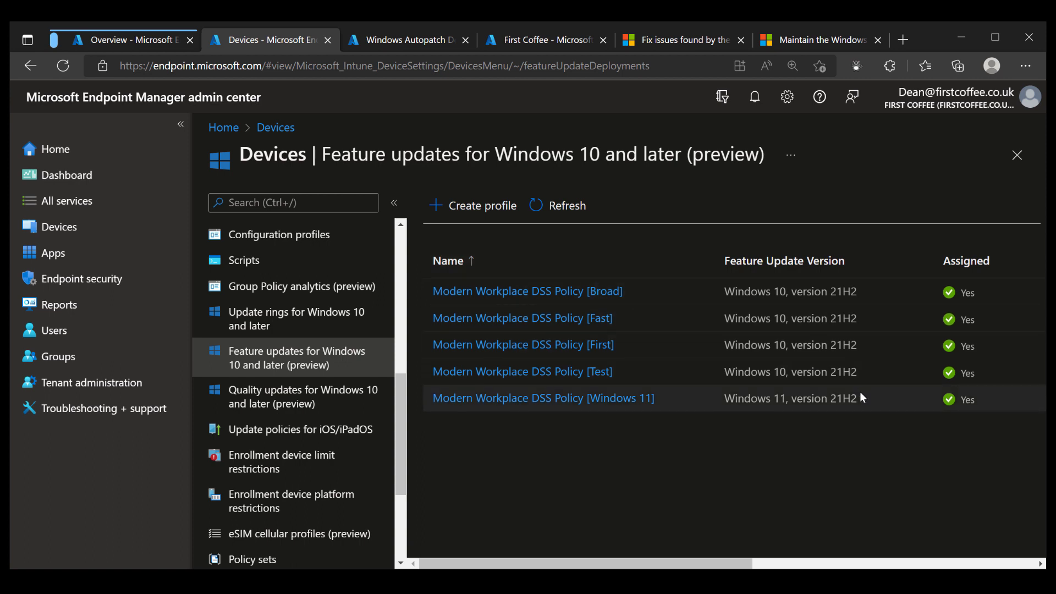
left_click_drag(730, 564, 1010, 572)
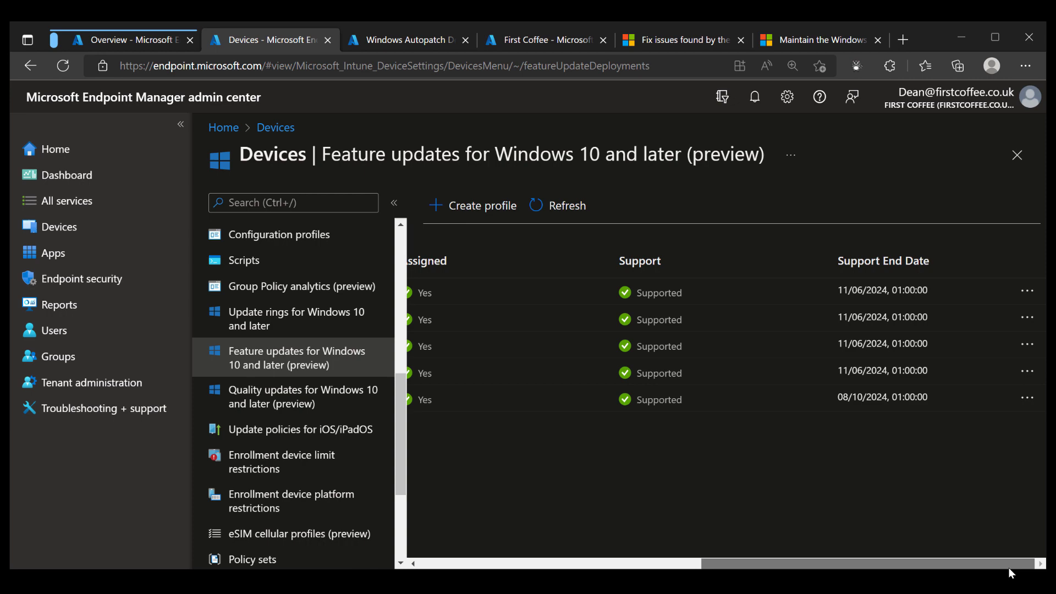
left_click_drag(1008, 567, 596, 562)
left_click(946, 567)
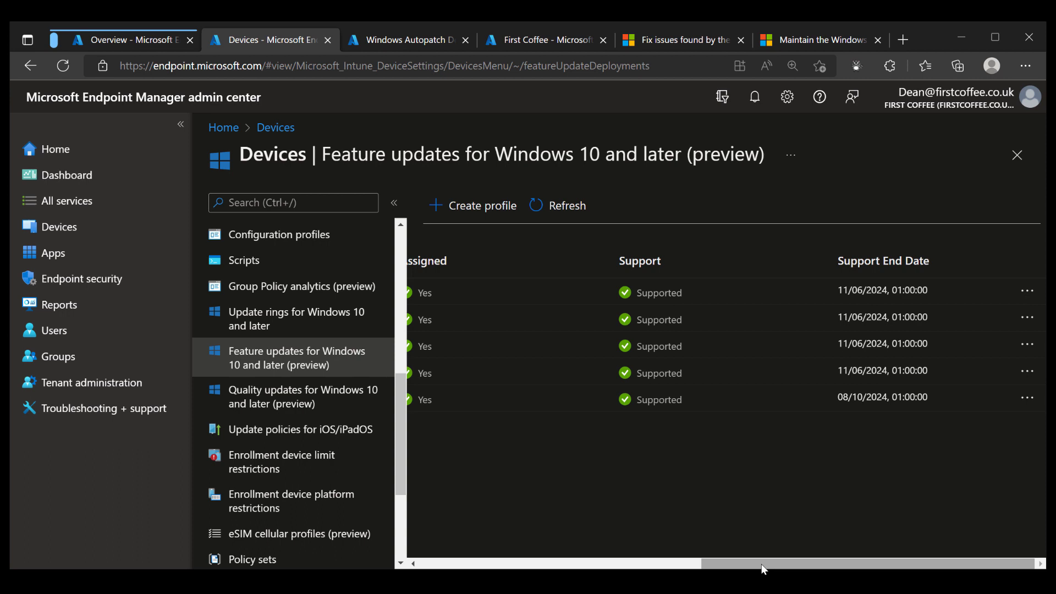
left_click(321, 394)
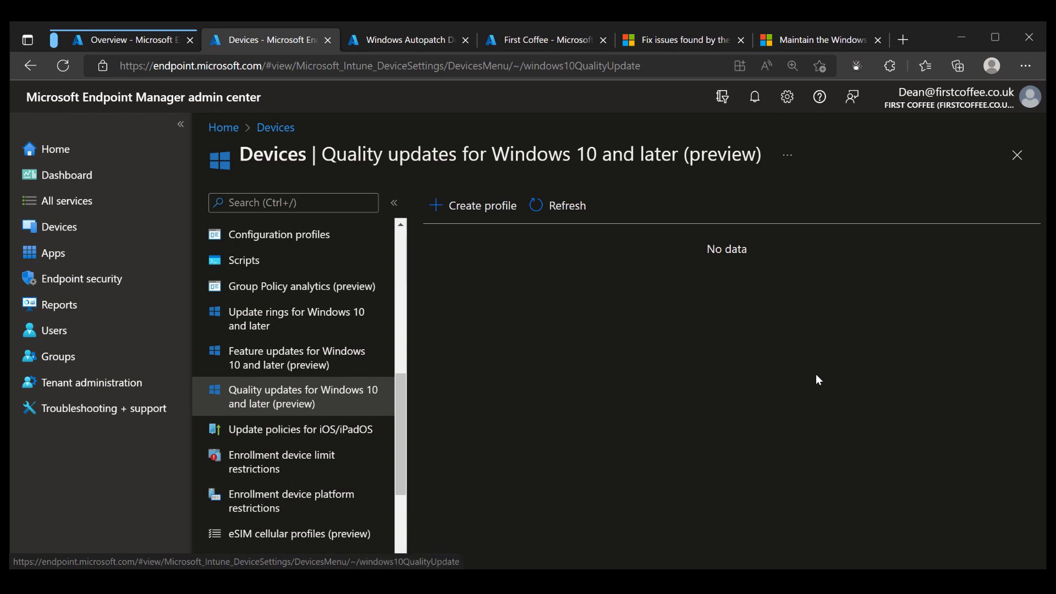
Search all groups for "modern workplace" and look through the matching groups
left_click(76, 360)
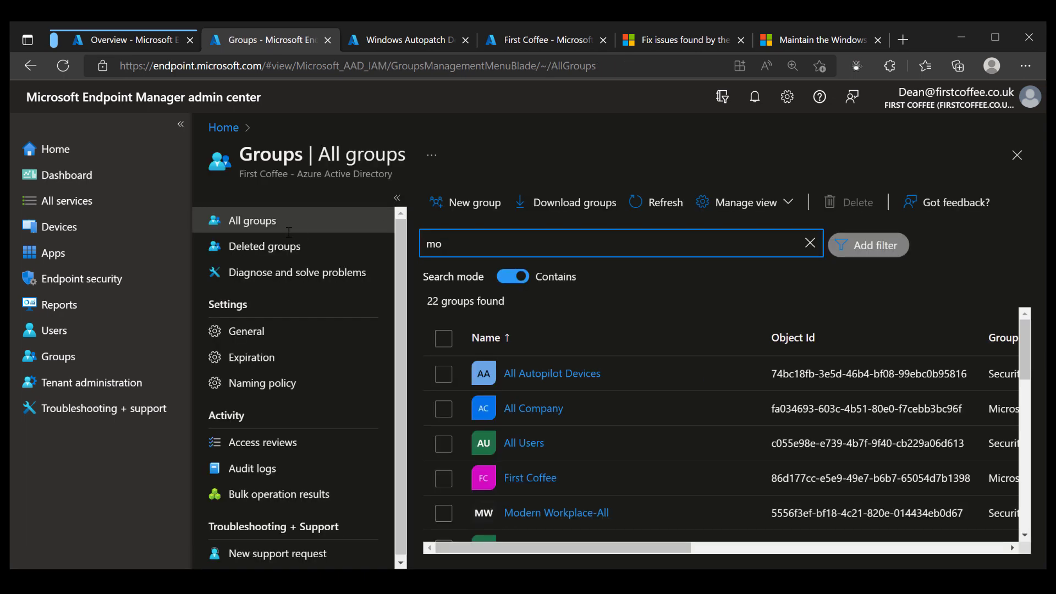
type("workplace")
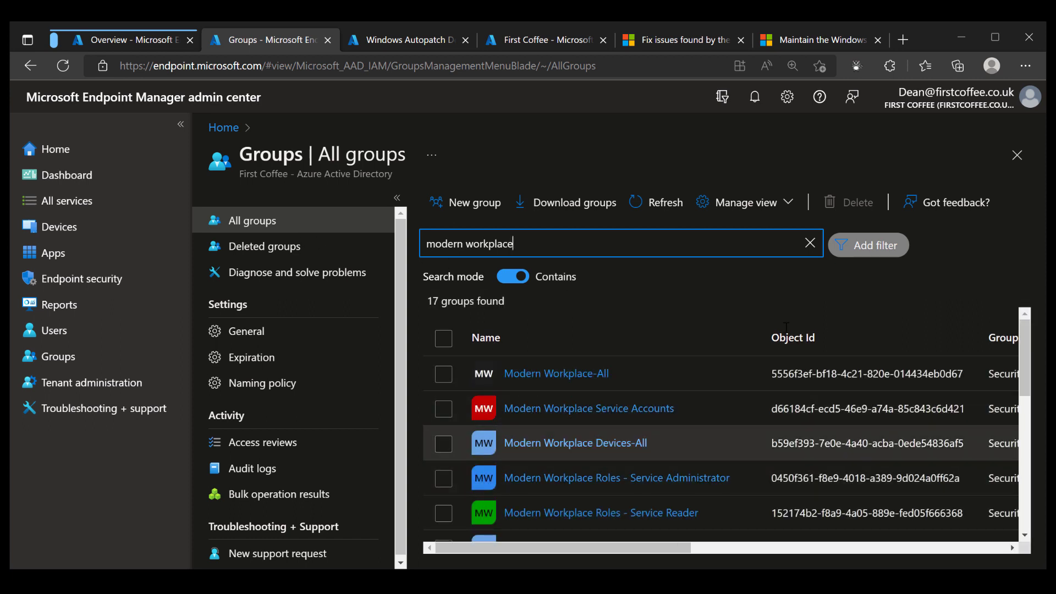
left_click_drag(1023, 373, 1028, 399)
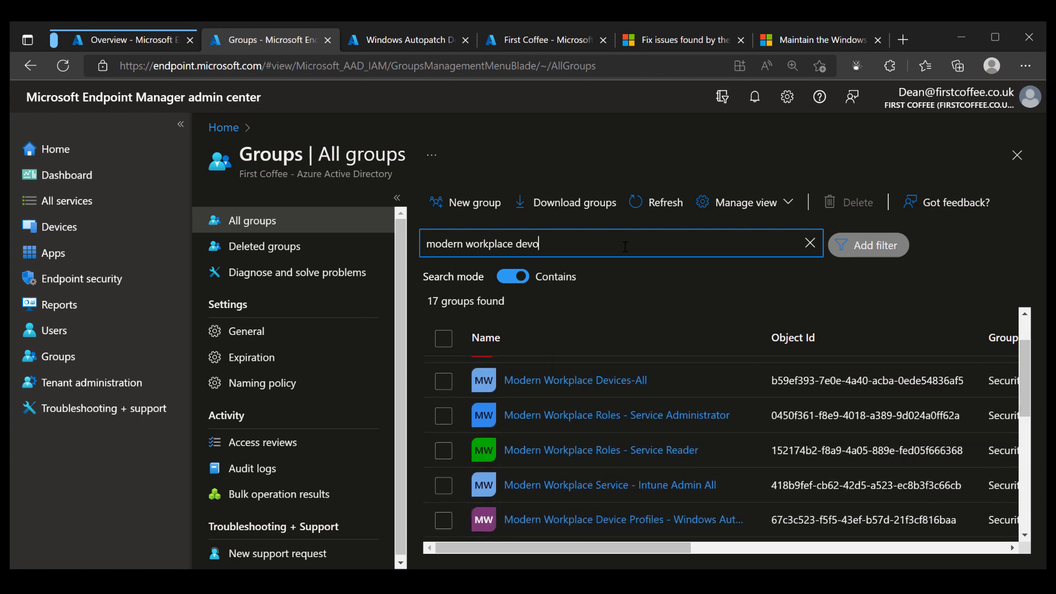
Narrow the group search to "modern workplace devices"
key("BackSpace")
key("BackSpace")
key("BackSpace")
key("BackSpace")
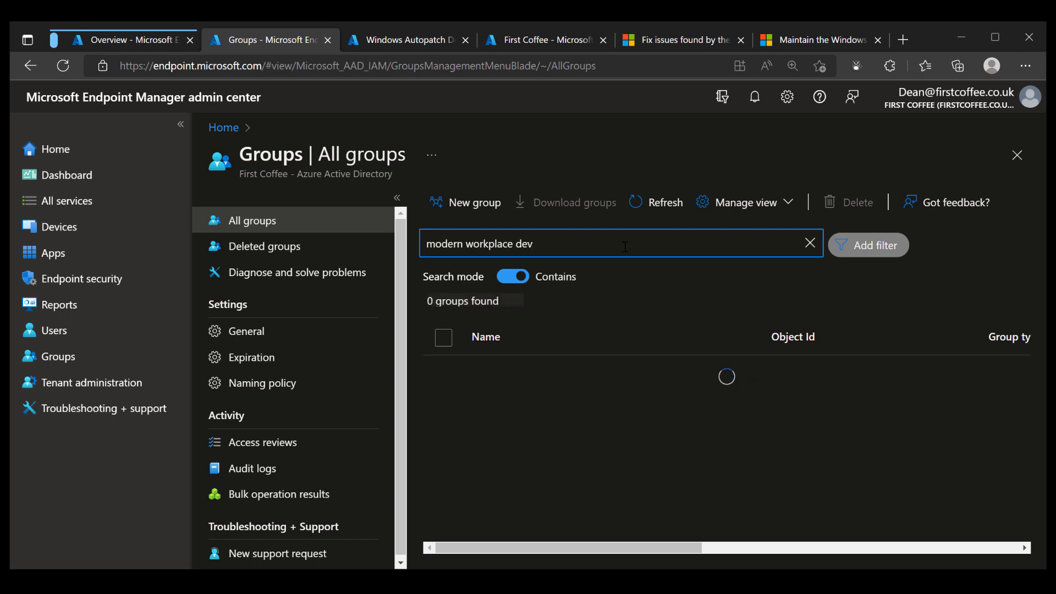
type("vices")
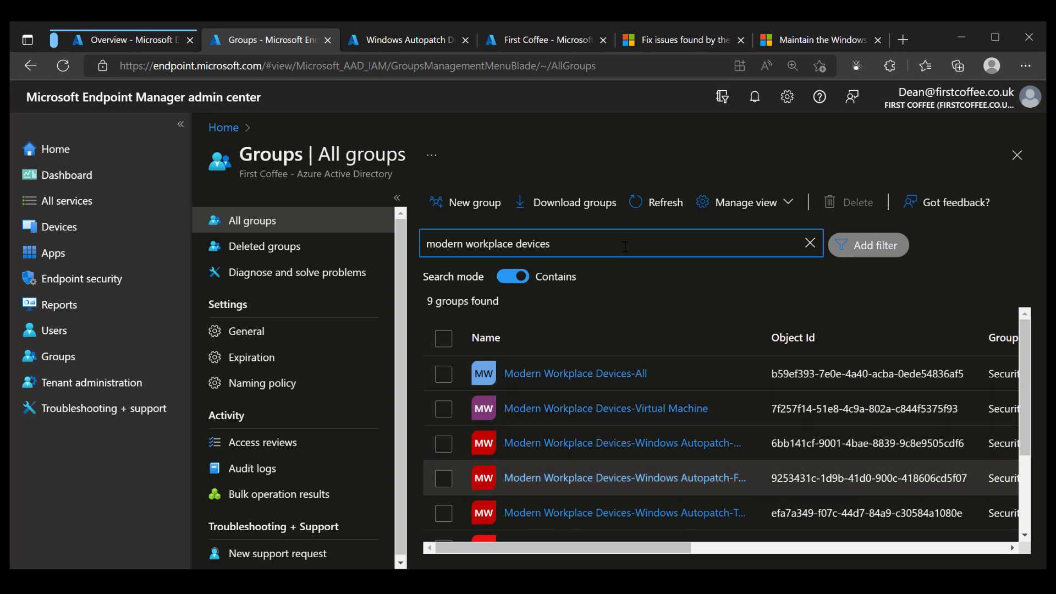
Widen the Name column of the group list and review the full names, object IDs and types of the Modern Workplace Devices groups
left_click_drag(804, 341, 852, 349)
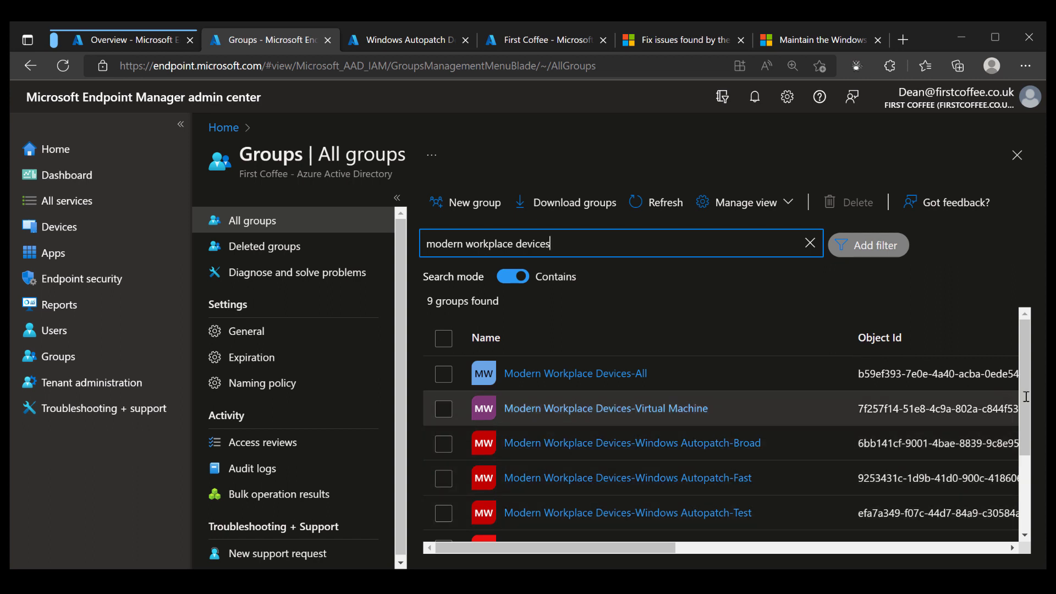
left_click_drag(1026, 396, 1029, 497)
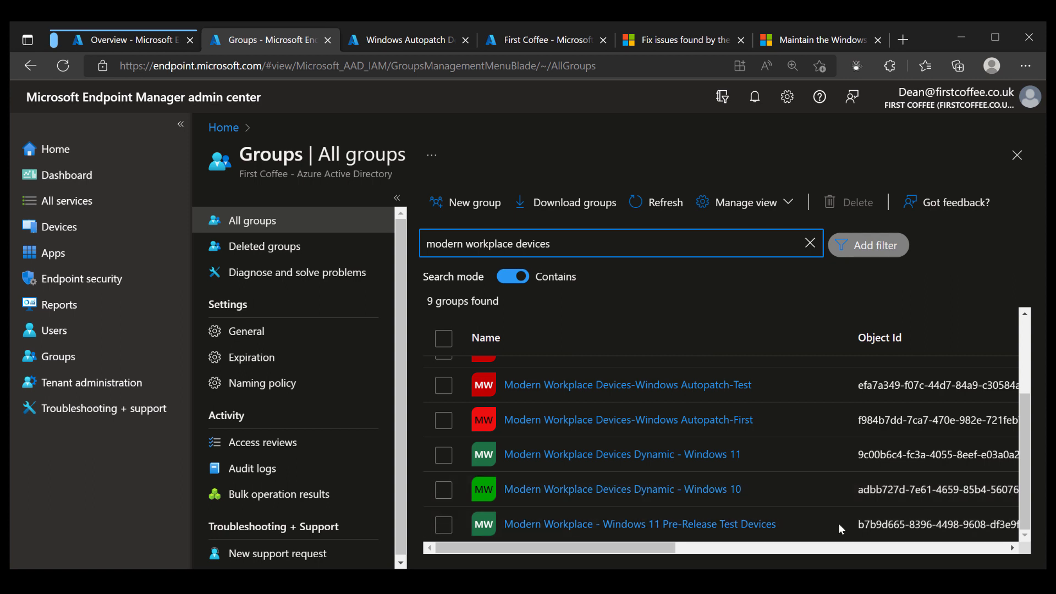
left_click_drag(651, 547, 720, 546)
scroll(739, 528, "up", 1)
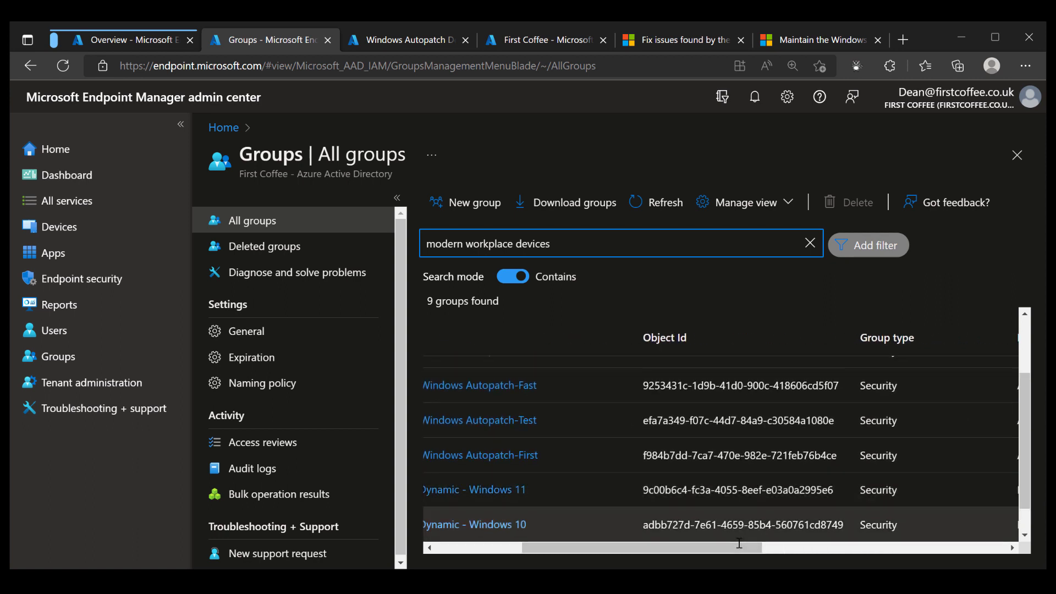
scroll(739, 543, "up", 1)
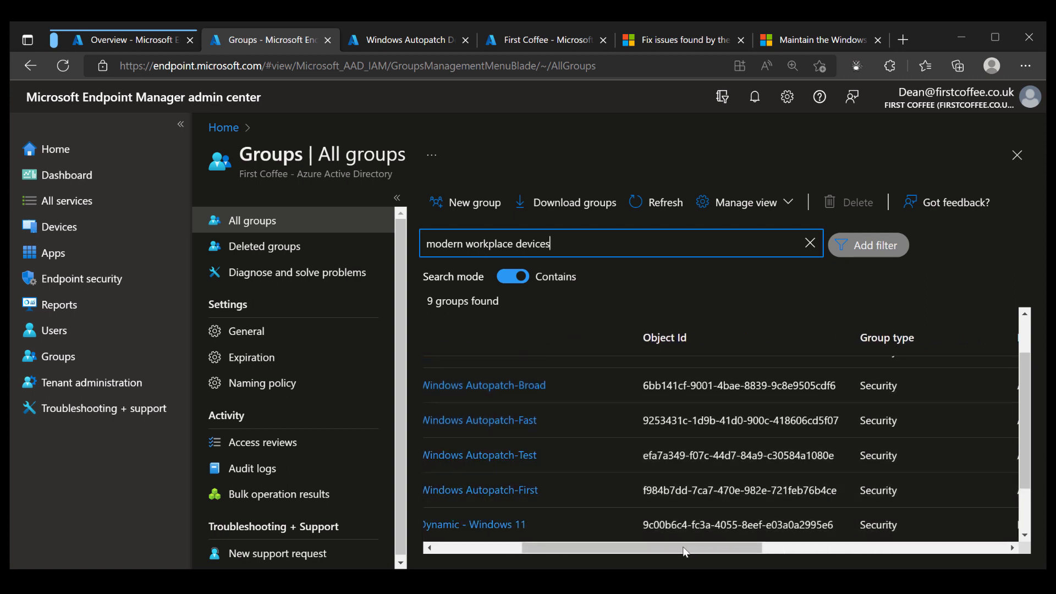
left_click_drag(685, 552, 601, 528)
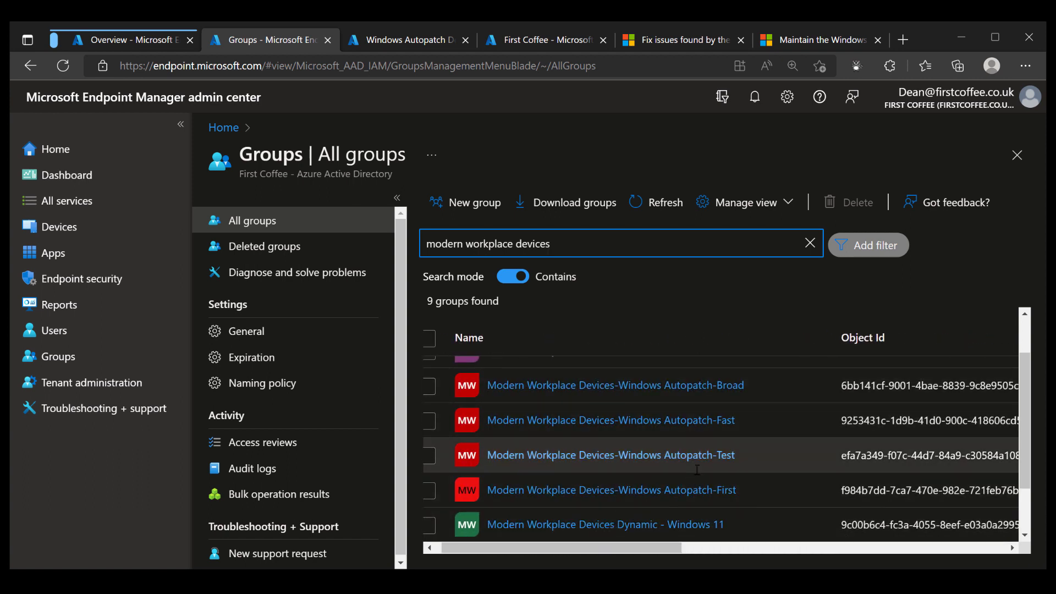
scroll(731, 457, "up", 1)
scroll(731, 453, "down", 1)
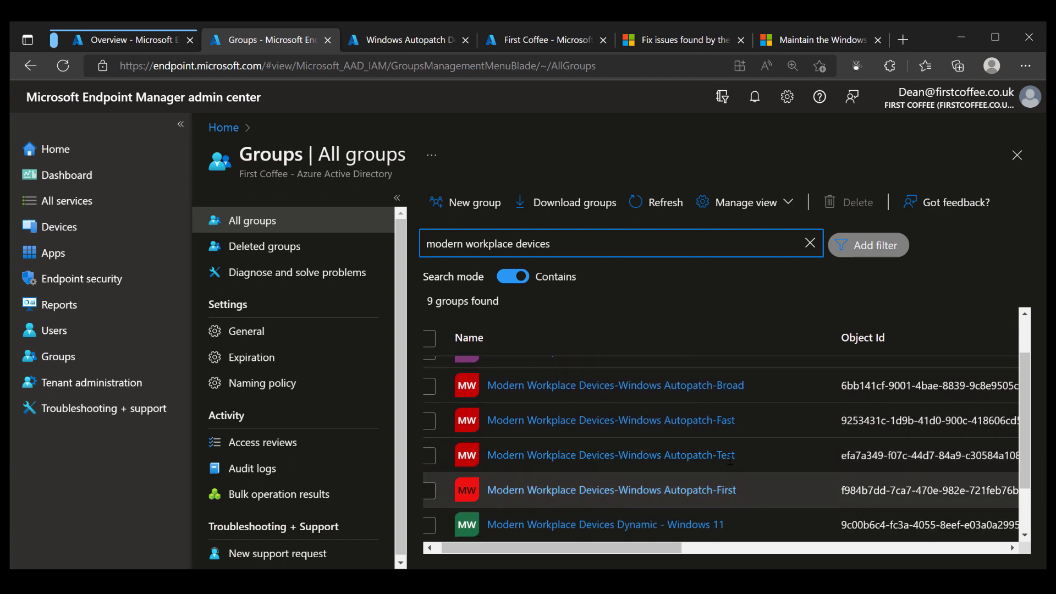
Open the Modern Workplace Devices-Windows Autopatch-First group, review its overview and direct members summary, and show its members list
left_click(725, 490)
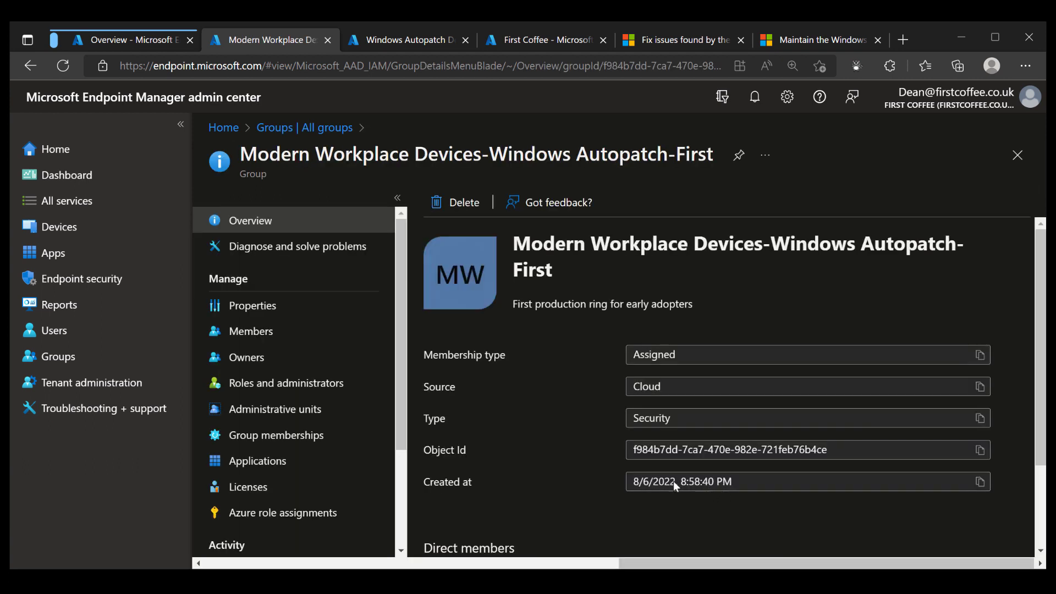
scroll(569, 472, "down", 2)
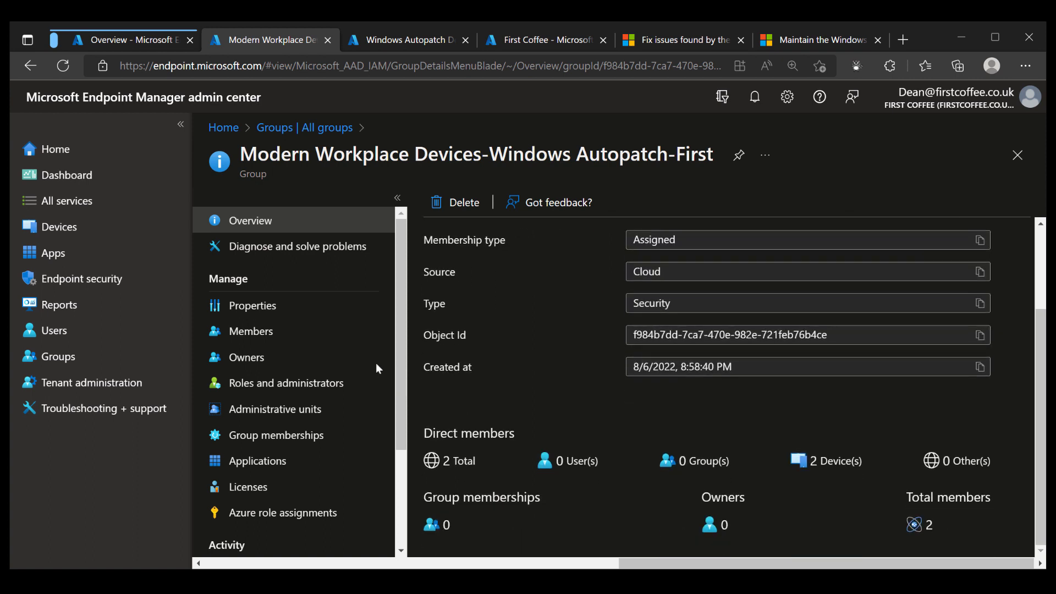
left_click(306, 331)
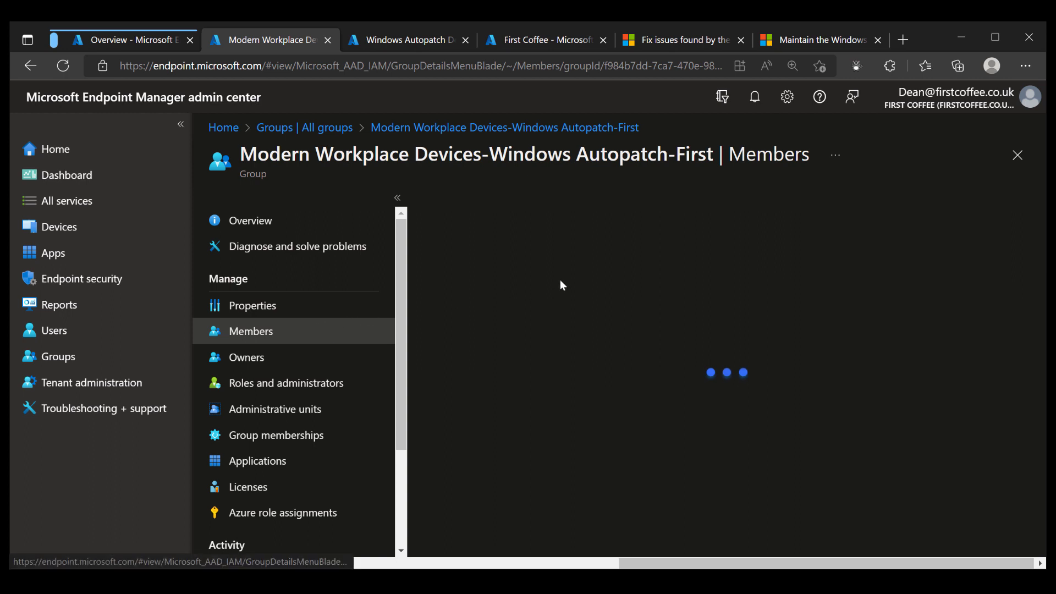